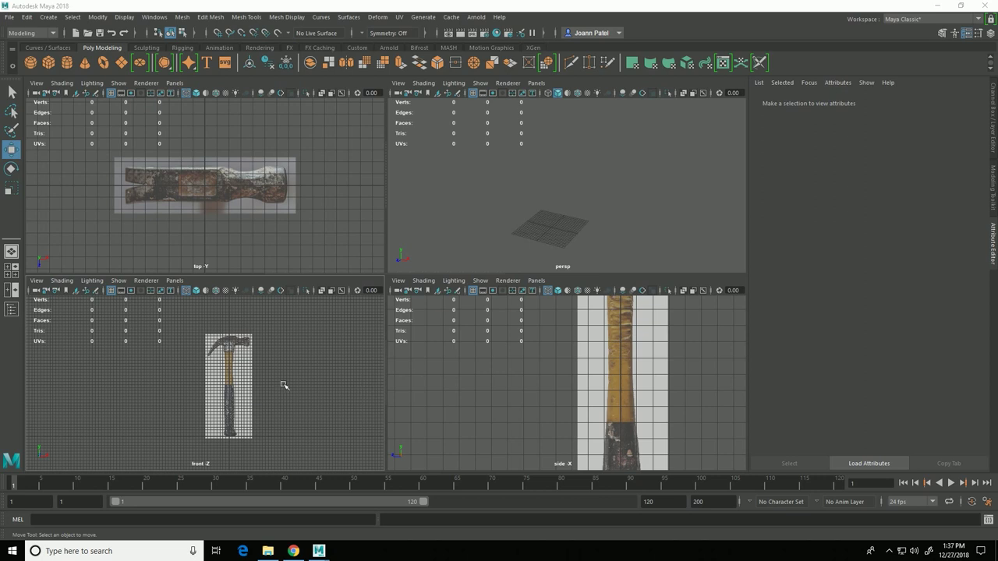
Create a polygon cylinder and raise it in the front view to about 1.697 in Y, over the hammer handle's base
{"action": "key", "text": "space"}
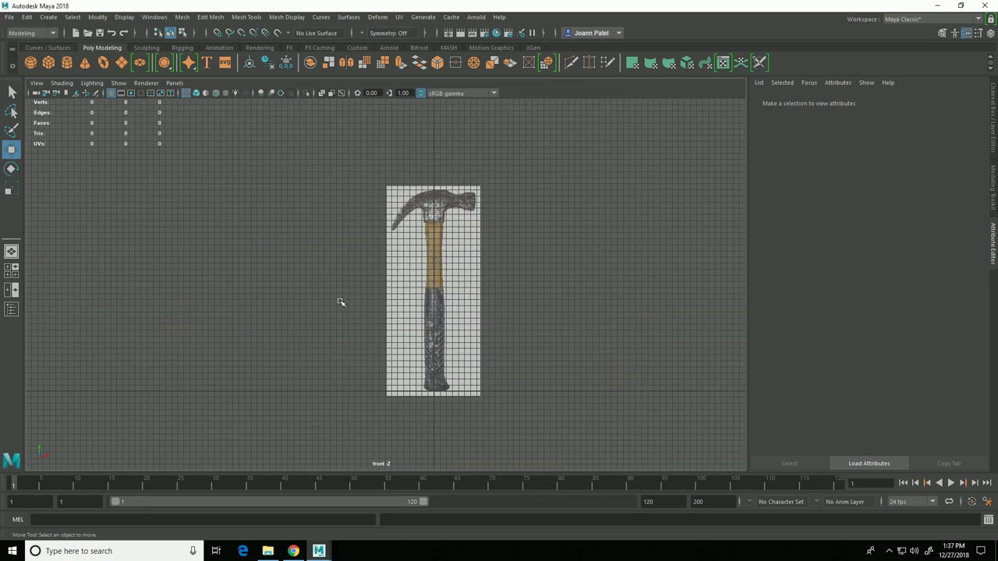
{"action": "right_click_drag", "start_coordinate": [250, 362], "coordinate": [423, 373], "text": "alt"}
{"action": "middle_click_drag", "start_coordinate": [423, 373], "coordinate": [350, 336], "text": "alt"}
{"action": "right_click_drag", "start_coordinate": [350, 354], "coordinate": [399, 374], "text": "alt"}
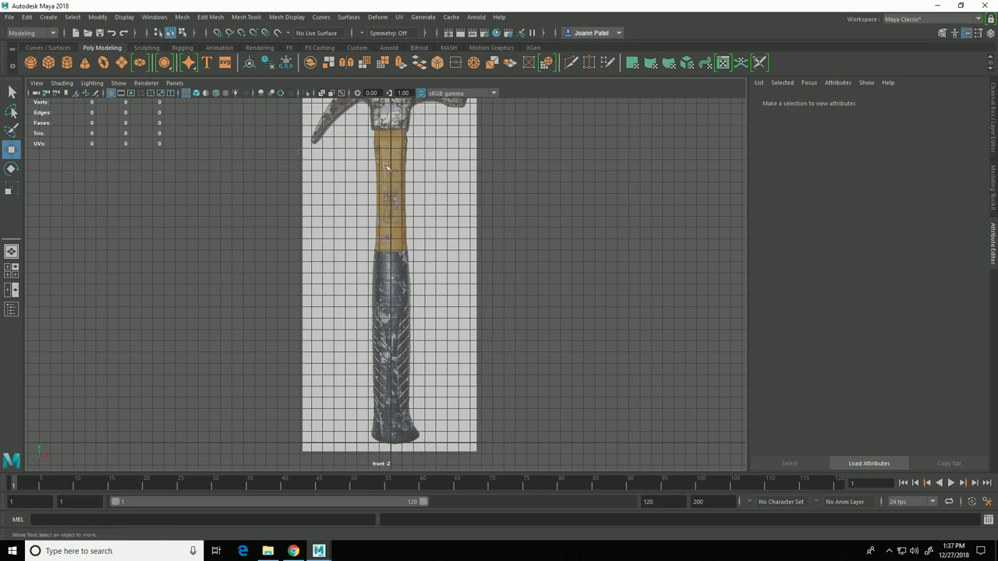
{"action": "left_click", "coordinate": [69, 63]}
{"action": "left_click", "coordinate": [48, 16]}
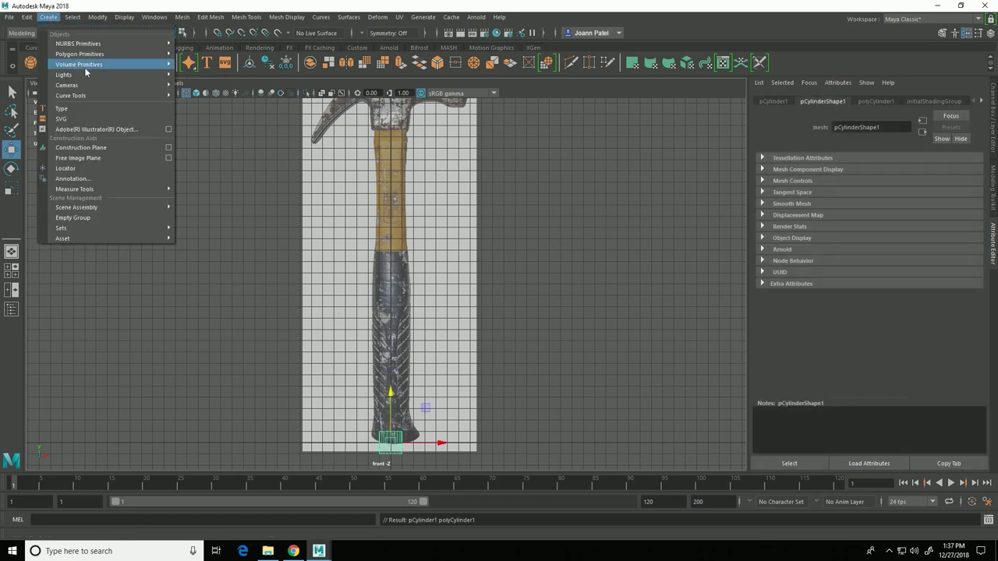
{"action": "mouse_move", "coordinate": [84, 54]}
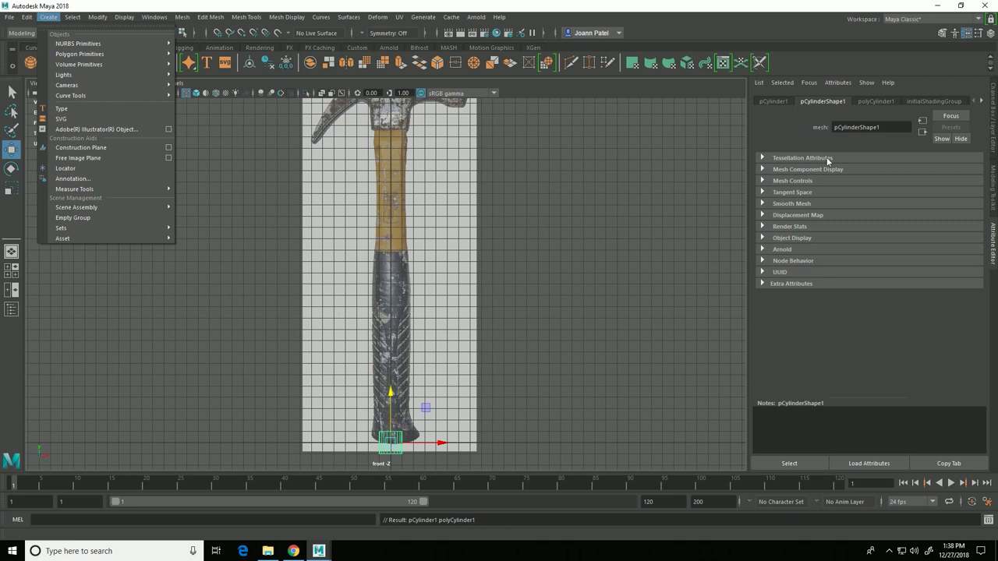
{"action": "left_click", "coordinate": [391, 395]}
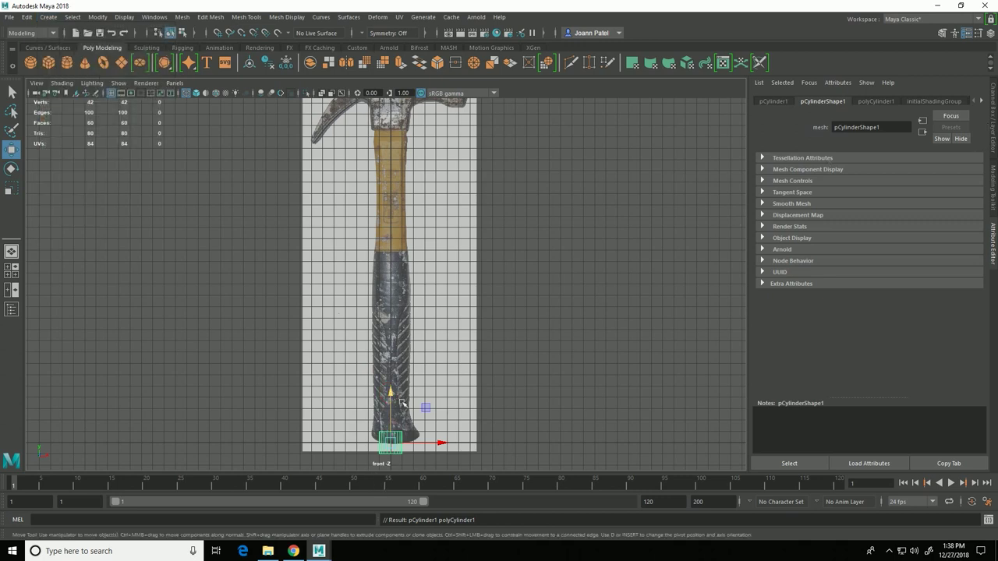
{"action": "left_click_drag", "start_coordinate": [400, 401], "coordinate": [401, 381]}
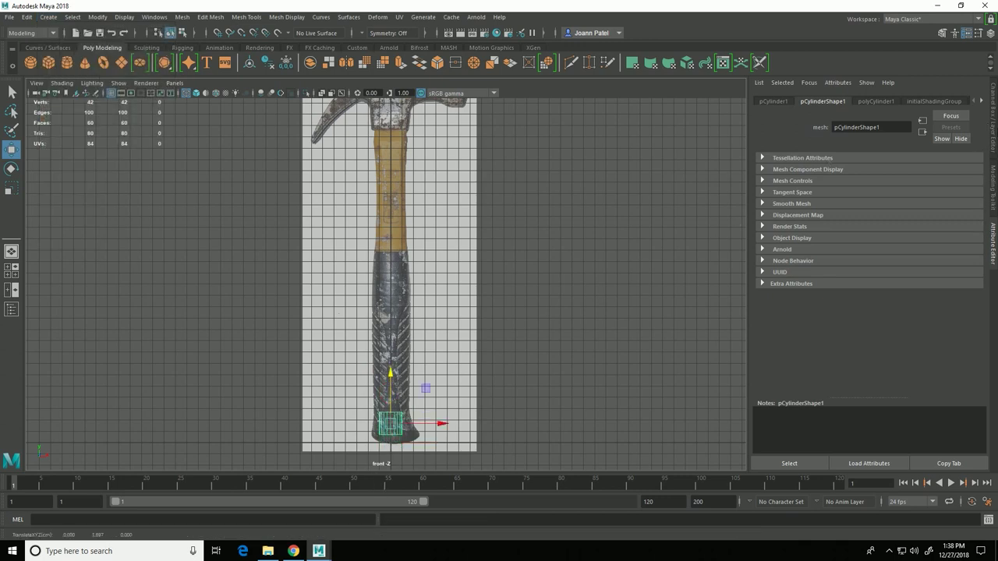
Show the cylinder's channel values and examine the cylinder up close in the perspective view
{"action": "key", "text": "ctrl+a"}
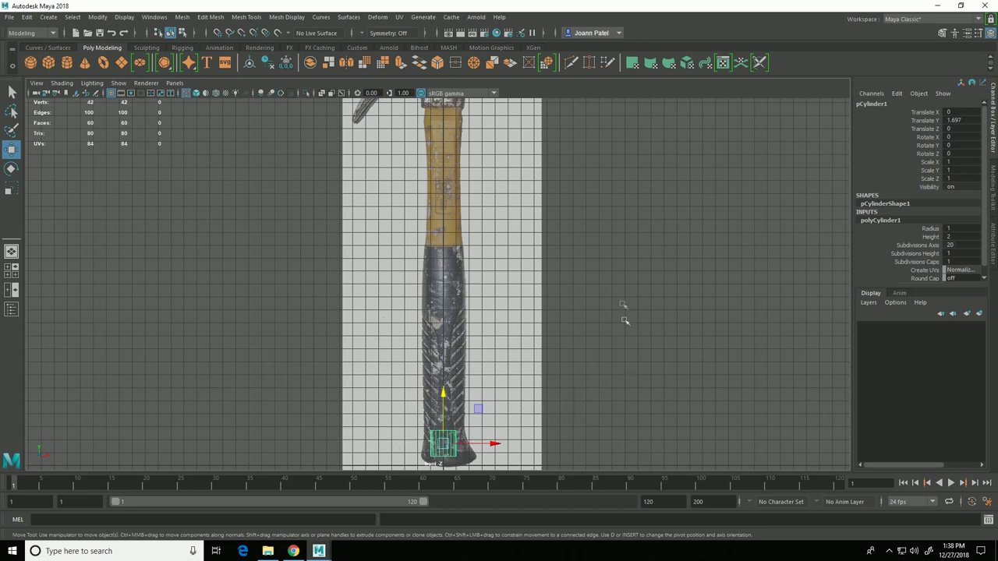
{"action": "key", "text": "space"}
{"action": "key", "text": "space"}
{"action": "right_click_drag", "start_coordinate": [377, 344], "coordinate": [530, 403], "text": "alt"}
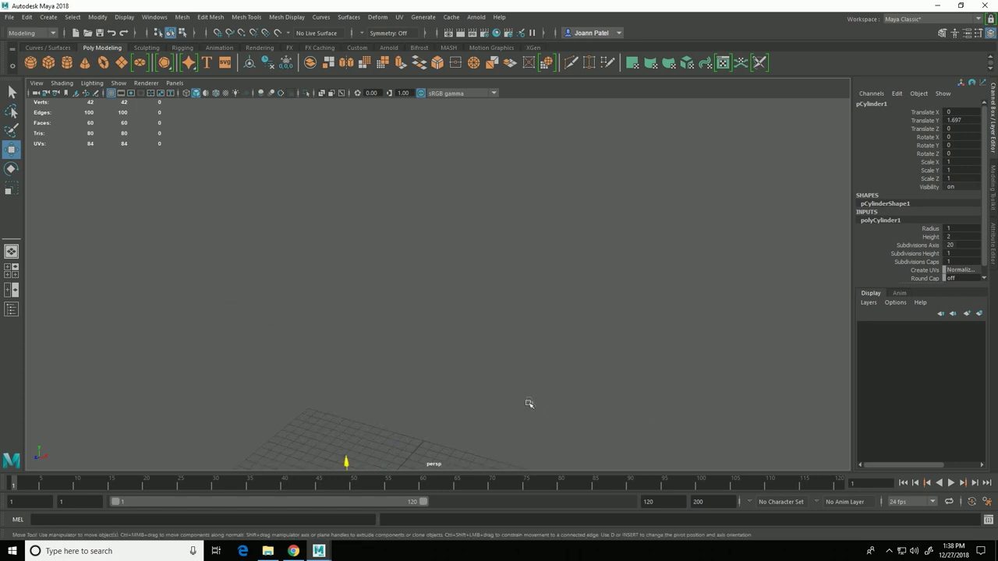
{"action": "middle_click_drag", "start_coordinate": [530, 403], "coordinate": [657, 218], "text": "alt"}
{"action": "right_click_drag", "start_coordinate": [546, 355], "coordinate": [632, 357], "text": "alt"}
{"action": "left_click", "coordinate": [674, 333]}
{"action": "left_click_drag", "start_coordinate": [675, 333], "coordinate": [574, 290], "text": "alt"}
{"action": "left_click", "coordinate": [544, 347]}
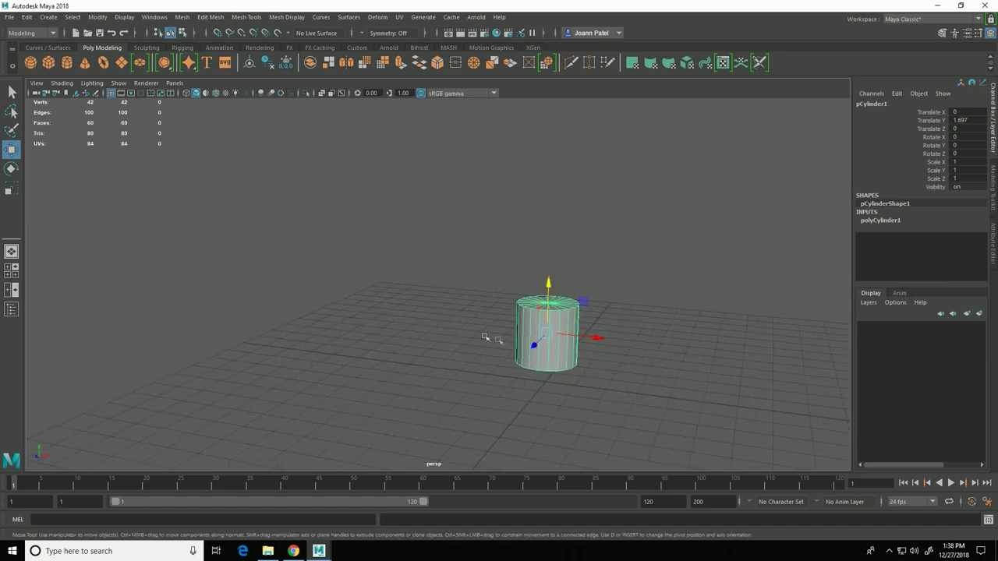
Scale the cylinder uniformly to about 1.651 to match the handle's width in the front view and raise it to about 3.97 in Y
{"action": "key", "text": "space"}
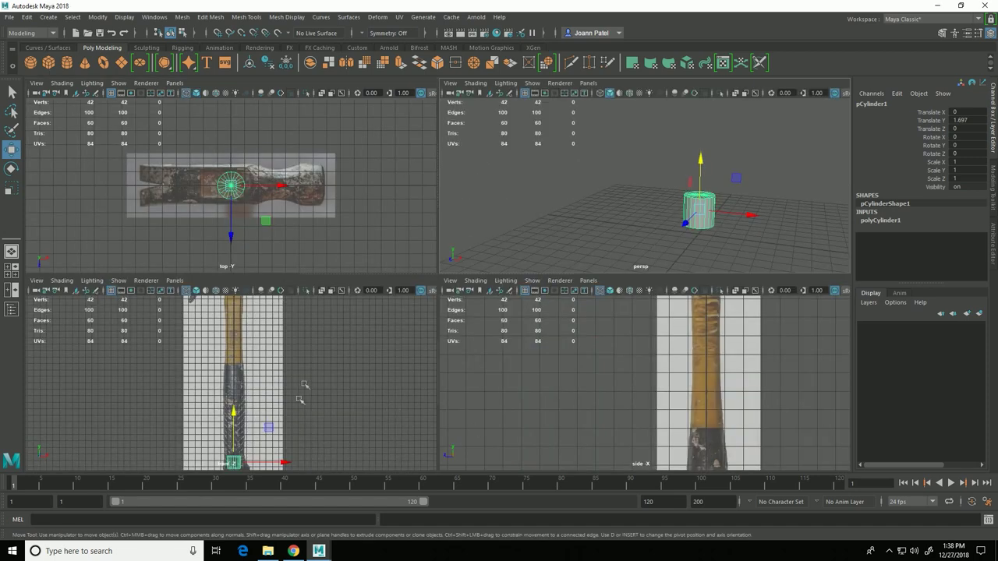
{"action": "key", "text": "space"}
{"action": "middle_click_drag", "start_coordinate": [481, 392], "coordinate": [519, 315], "text": "alt"}
{"action": "right_click_drag", "start_coordinate": [519, 314], "coordinate": [601, 383], "text": "alt"}
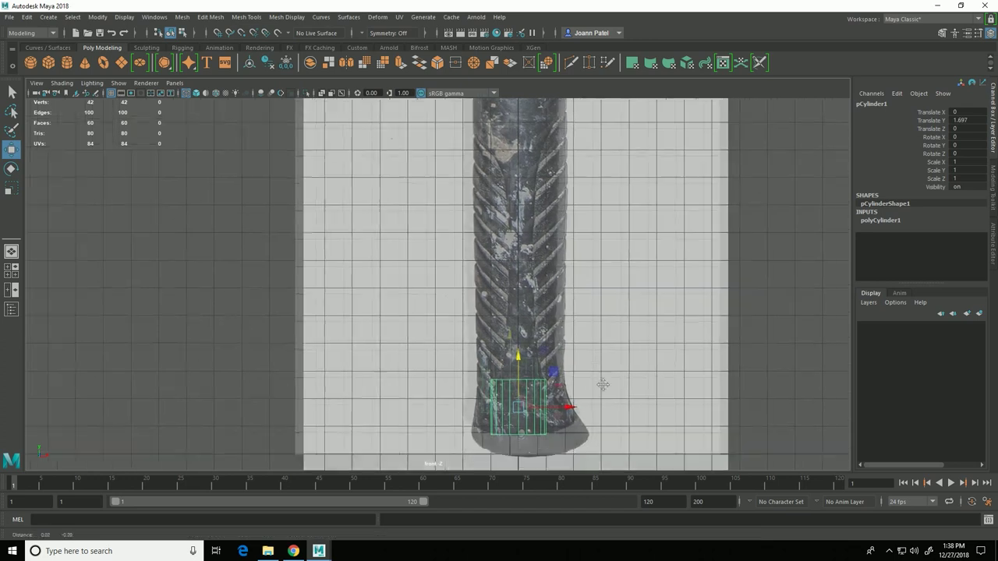
{"action": "middle_click_drag", "start_coordinate": [601, 383], "coordinate": [552, 266], "text": "alt"}
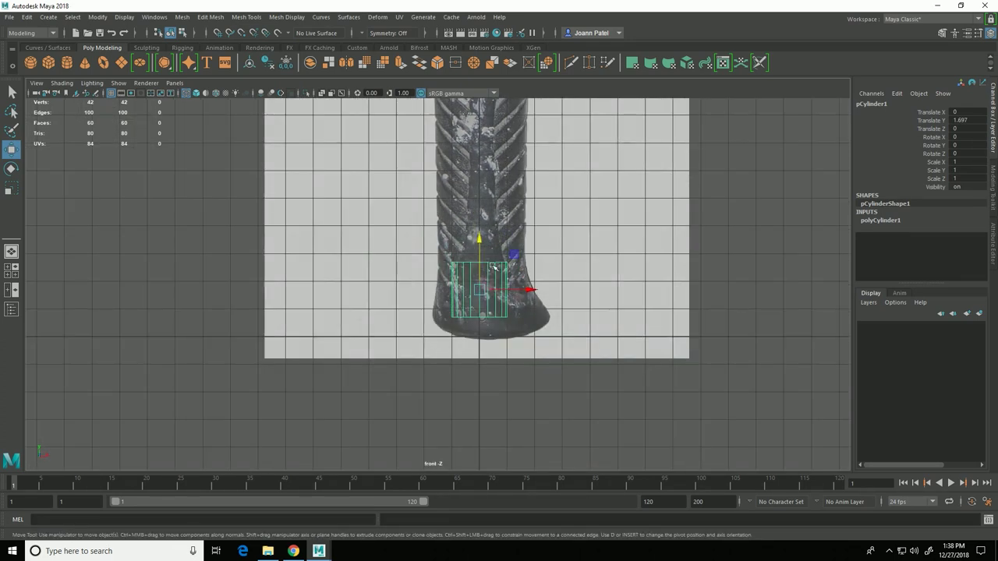
{"action": "left_click_drag", "start_coordinate": [488, 254], "coordinate": [481, 218]}
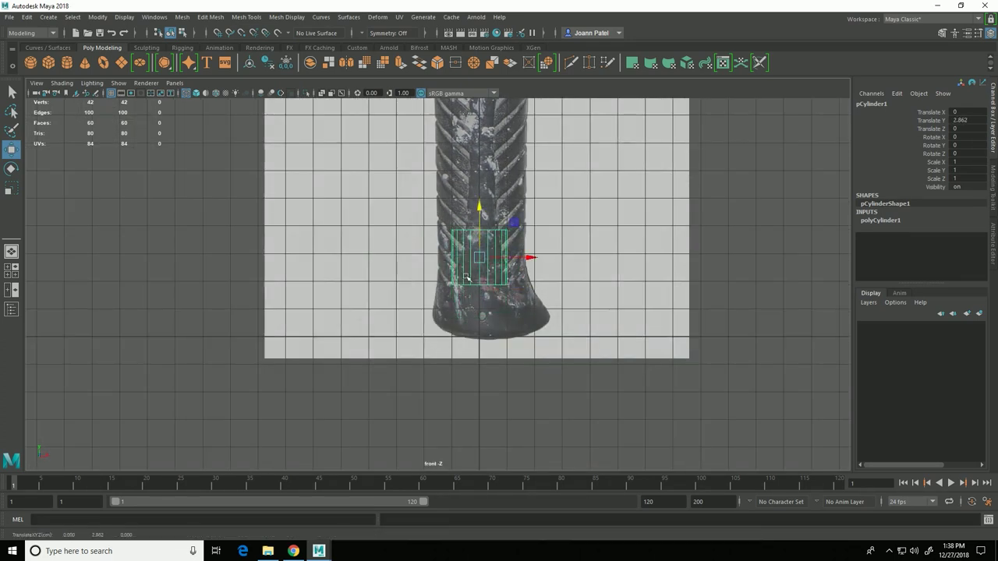
{"action": "key", "text": "r"}
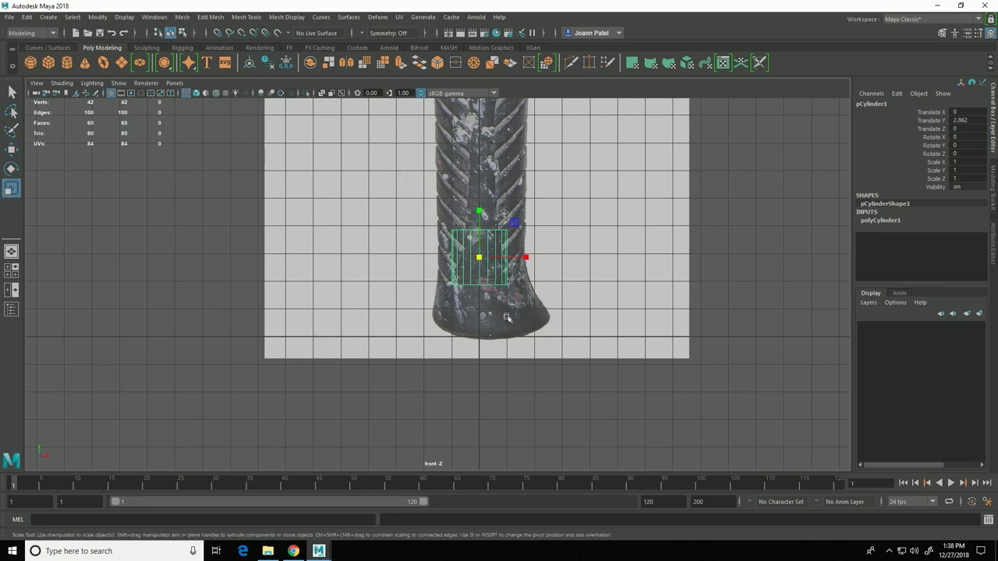
{"action": "left_click_drag", "start_coordinate": [485, 266], "coordinate": [517, 275]}
{"action": "key", "text": "w"}
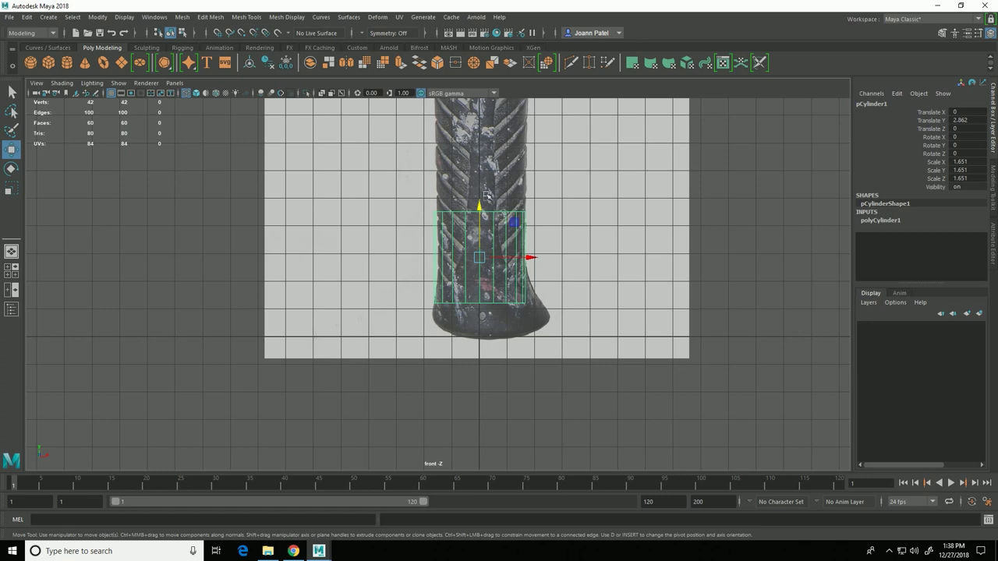
{"action": "left_click_drag", "start_coordinate": [481, 212], "coordinate": [479, 181]}
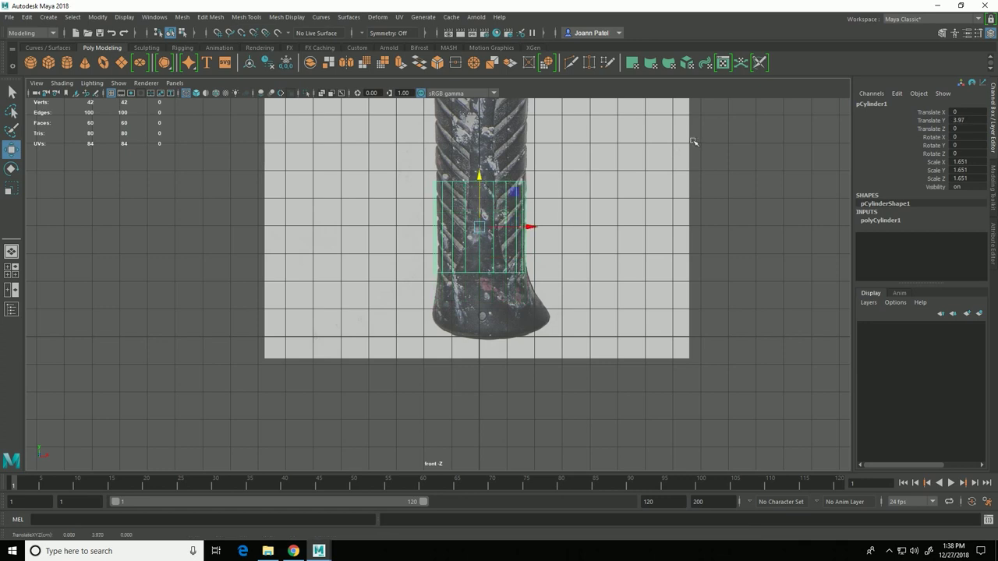
Select all the faces of the cylinder's top and bottom caps and delete them, leaving an open tube
{"action": "key", "text": "space"}
{"action": "scroll", "coordinate": [761, 223], "scroll_direction": "up", "scroll_amount": 6}
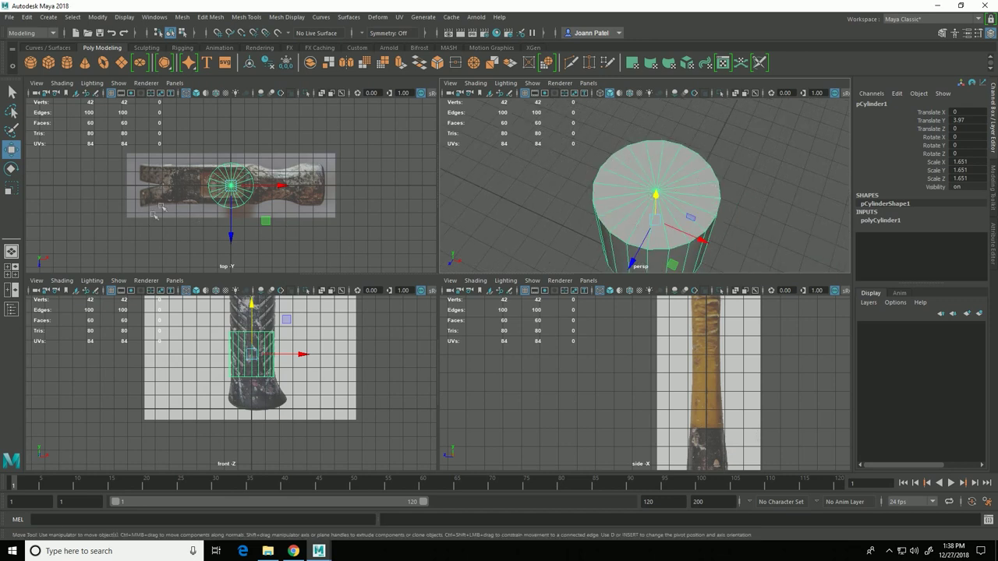
{"action": "right_click_drag", "start_coordinate": [243, 173], "coordinate": [242, 204]}
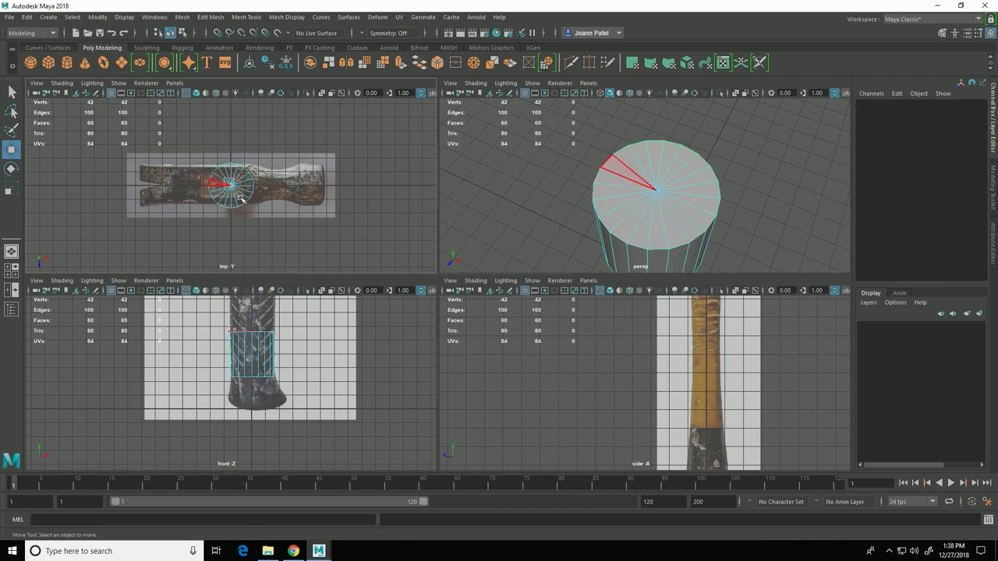
{"action": "left_click_drag", "start_coordinate": [225, 179], "coordinate": [238, 188]}
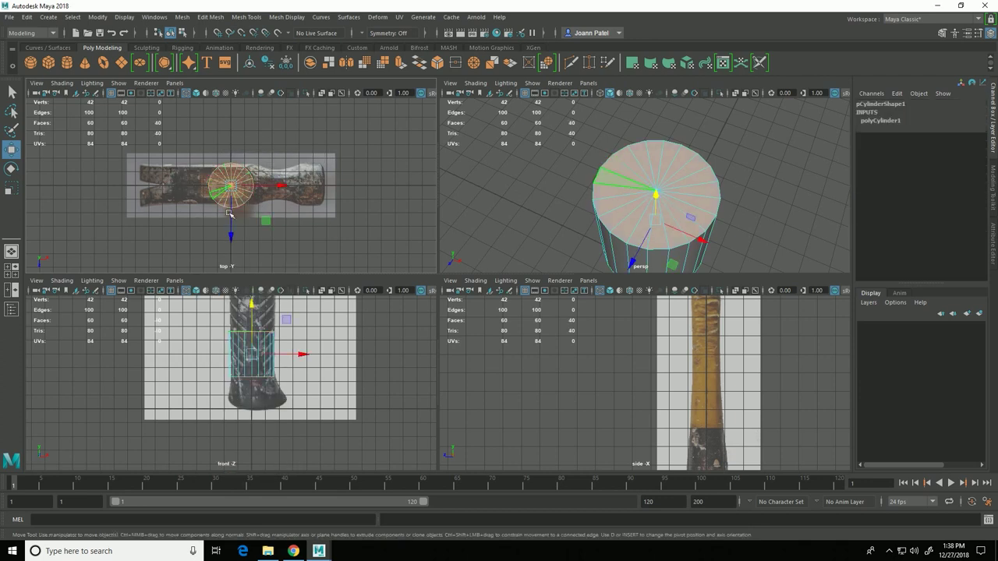
{"action": "left_click", "coordinate": [357, 165]}
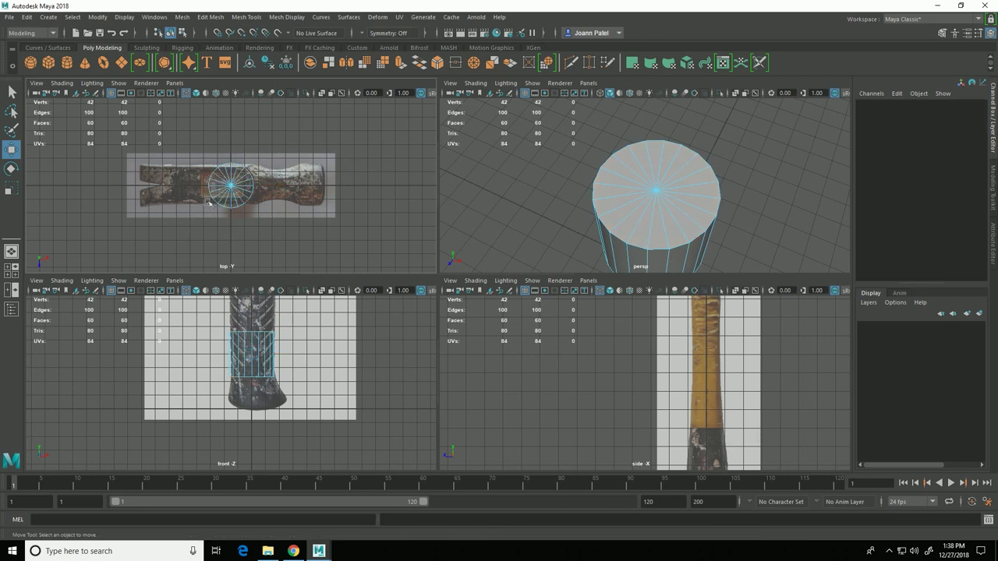
{"action": "left_click_drag", "start_coordinate": [229, 180], "coordinate": [249, 202]}
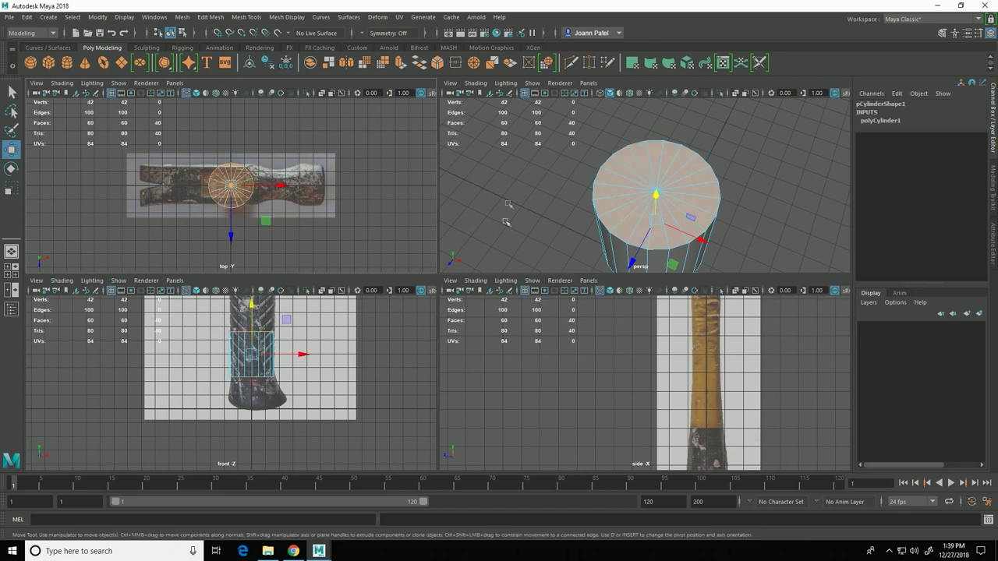
{"action": "left_click_drag", "start_coordinate": [759, 229], "coordinate": [749, 212], "text": "alt"}
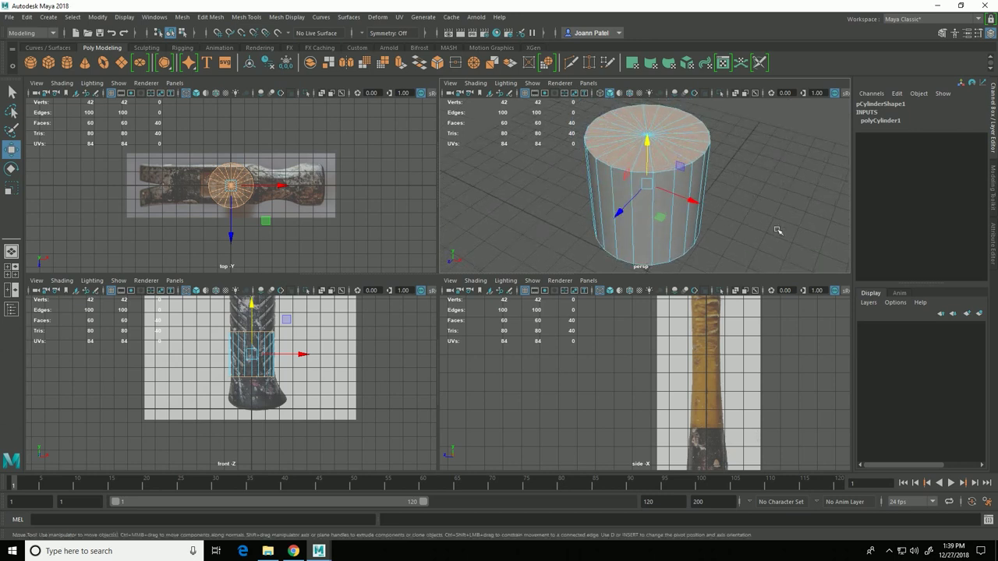
{"action": "key", "text": "Delete"}
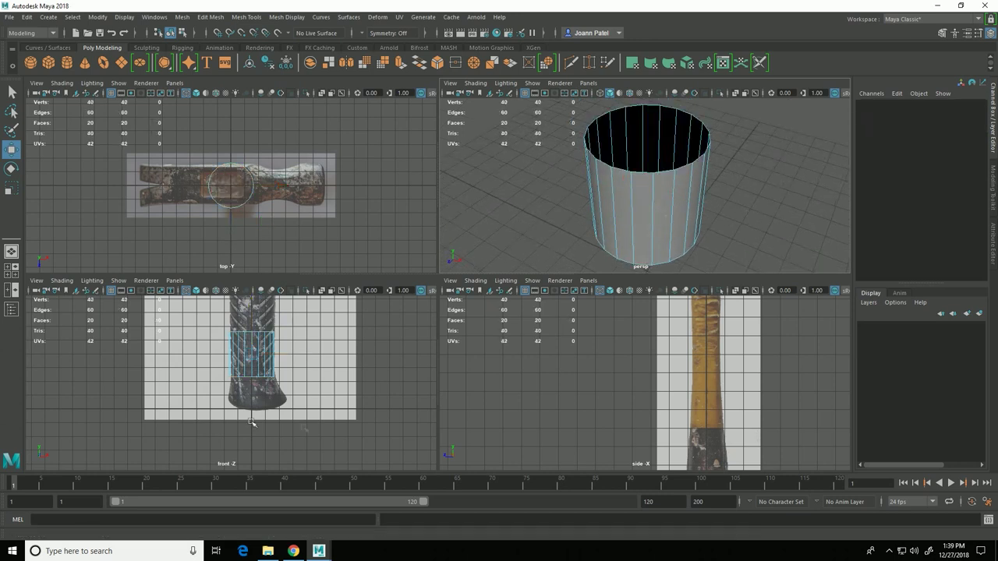
Select the tube's bottom edge loop and move it down to the bottom of the handle in the front view
{"action": "right_click_drag", "start_coordinate": [252, 423], "coordinate": [296, 405], "text": "alt"}
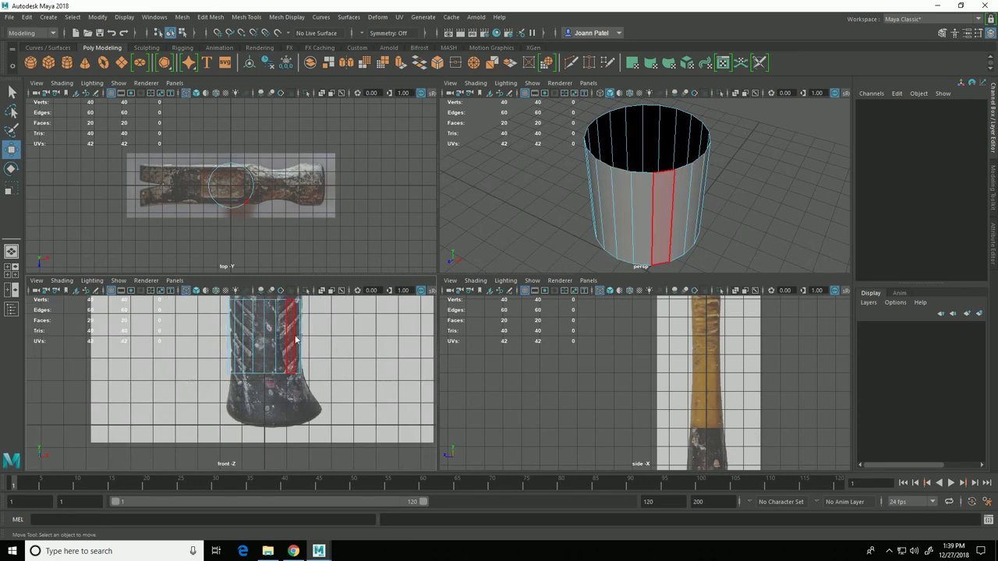
{"action": "right_click_drag", "start_coordinate": [296, 341], "coordinate": [294, 223]}
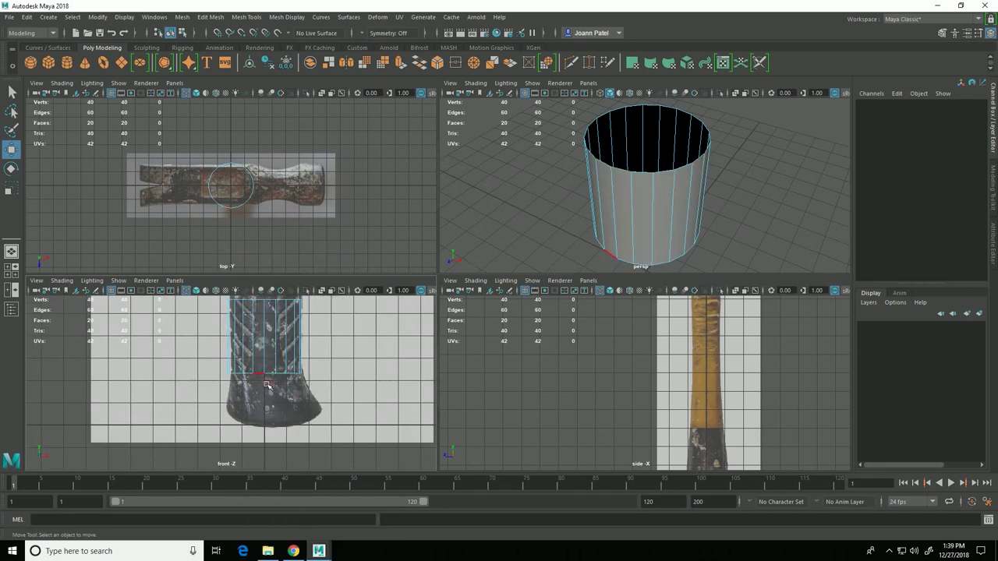
{"action": "left_click", "coordinate": [267, 385]}
{"action": "double_click", "coordinate": [664, 265]}
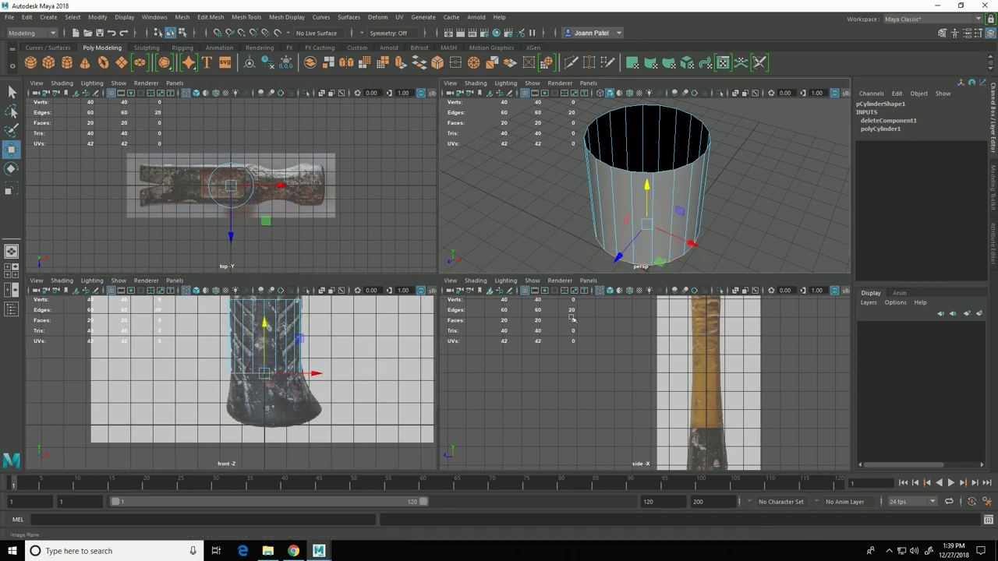
{"action": "left_click_drag", "start_coordinate": [813, 245], "coordinate": [791, 182], "text": "alt"}
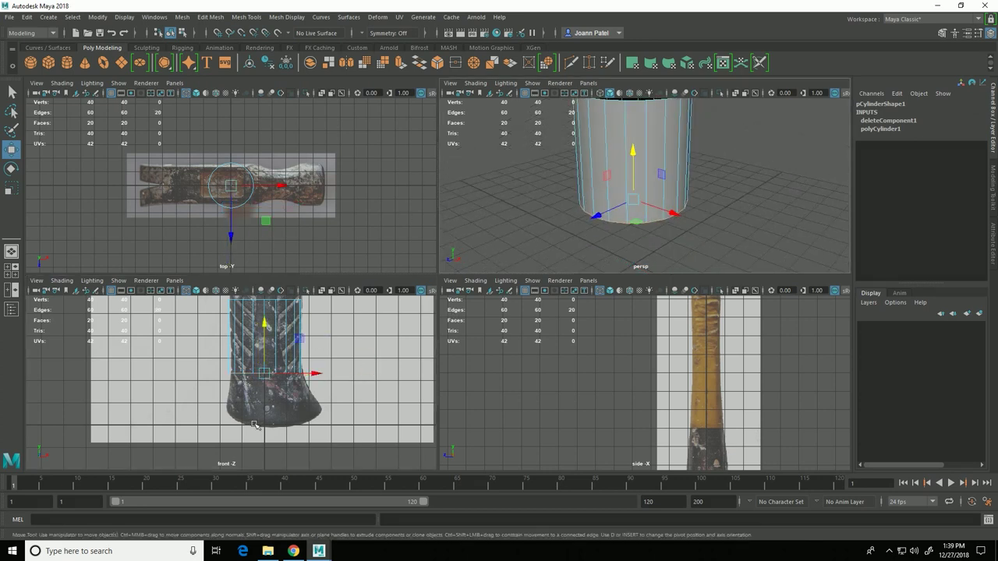
{"action": "left_click_drag", "start_coordinate": [272, 337], "coordinate": [279, 388]}
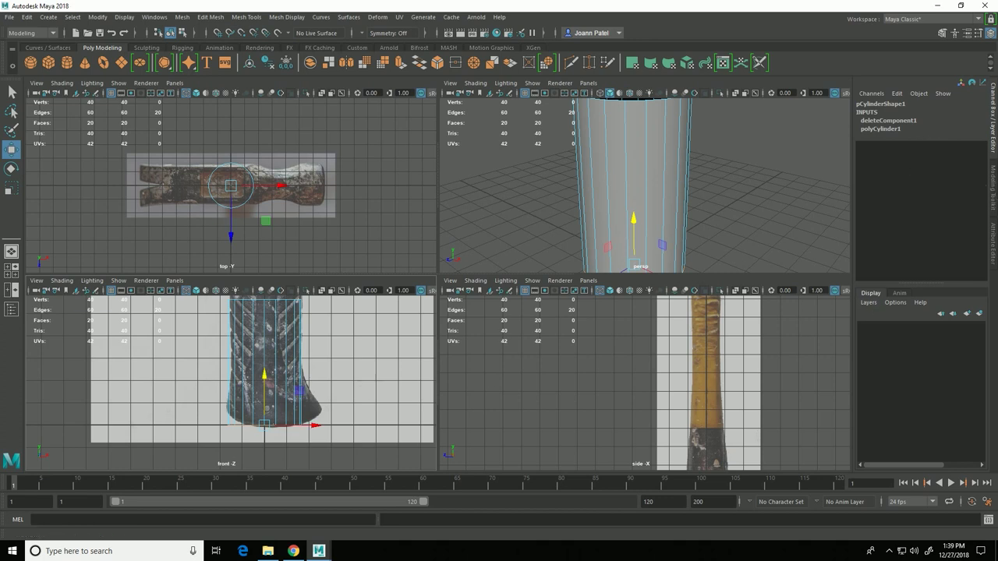
Insert a horizontal edge loop with Multi-Cut around the lower tube, where the handle's base starts to flare
{"action": "left_click", "coordinate": [996, 184]}
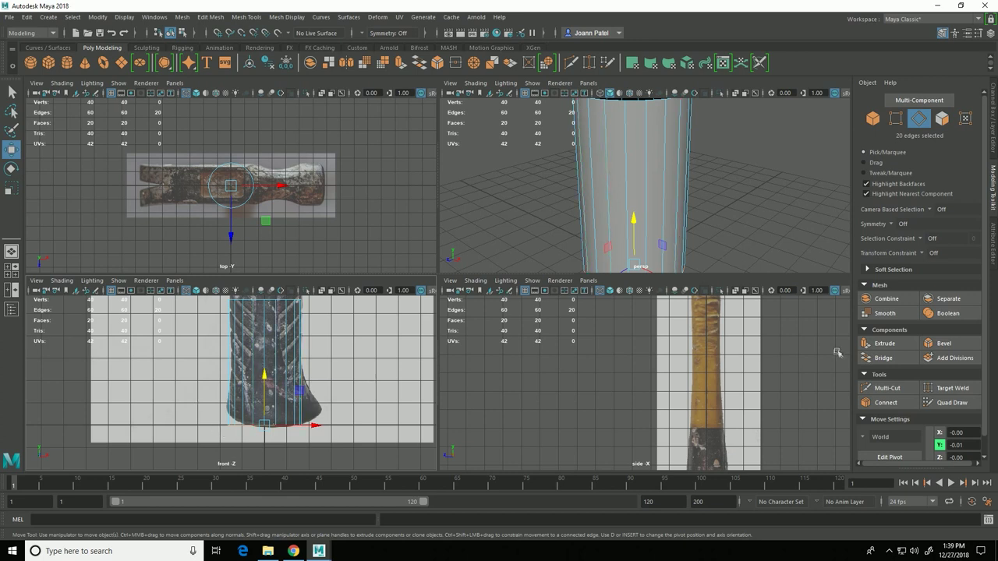
{"action": "left_click", "coordinate": [904, 391]}
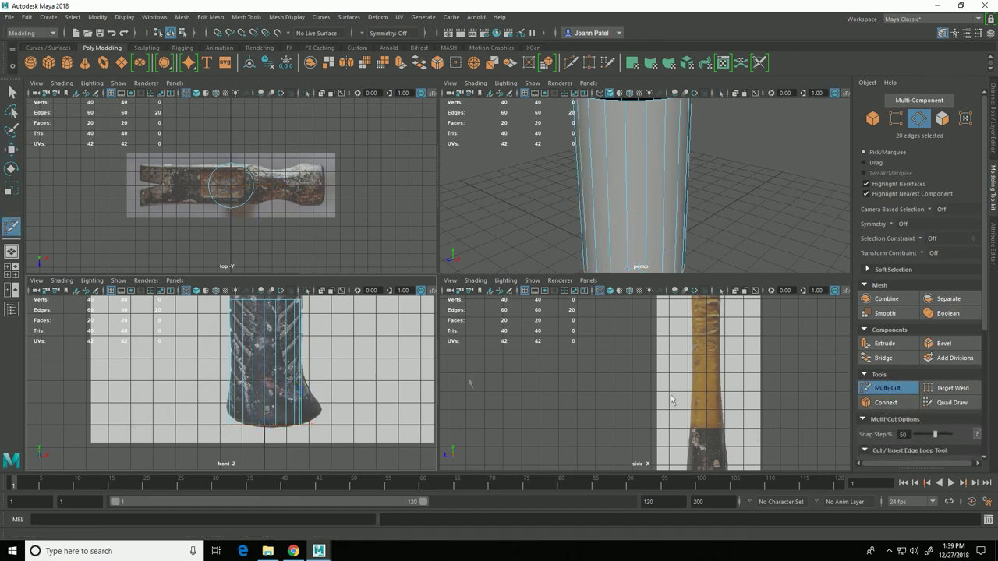
{"action": "left_click", "coordinate": [278, 377], "text": "ctrl"}
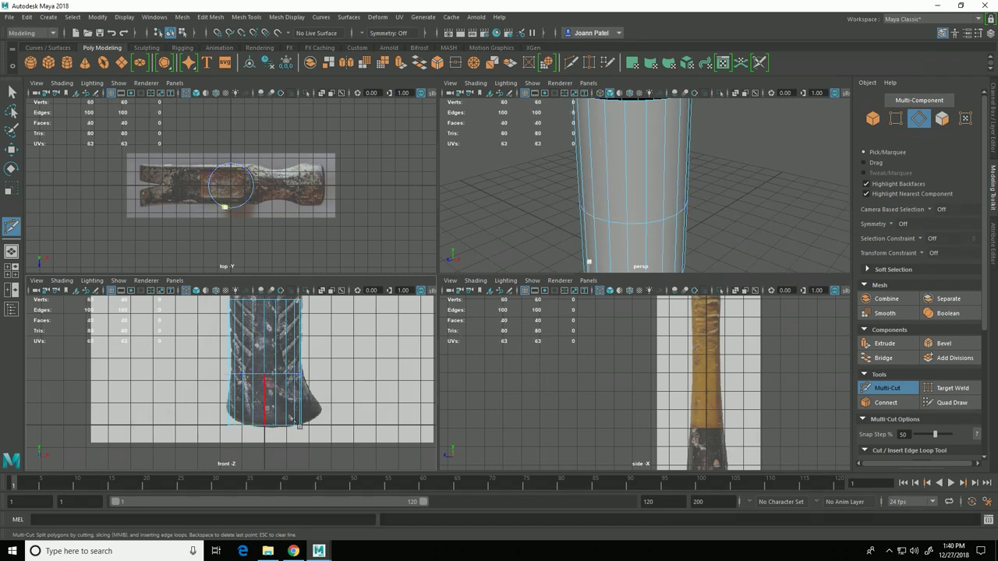
{"action": "left_click", "coordinate": [903, 392]}
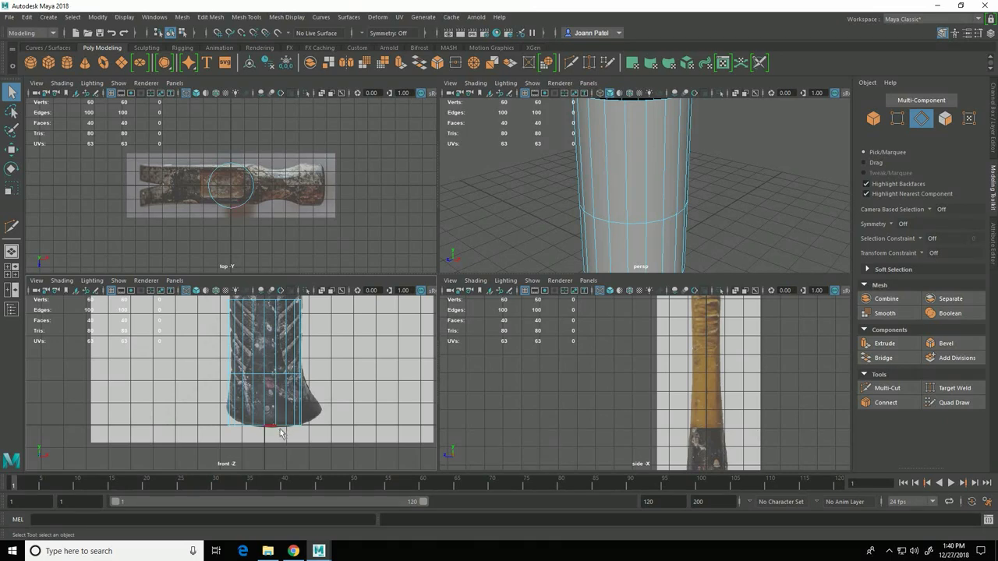
{"action": "middle_click_drag", "start_coordinate": [672, 249], "coordinate": [646, 223], "text": "alt"}
{"action": "left_click_drag", "start_coordinate": [646, 223], "coordinate": [646, 214], "text": "alt"}
{"action": "middle_click_drag", "start_coordinate": [646, 214], "coordinate": [681, 250], "text": "alt"}
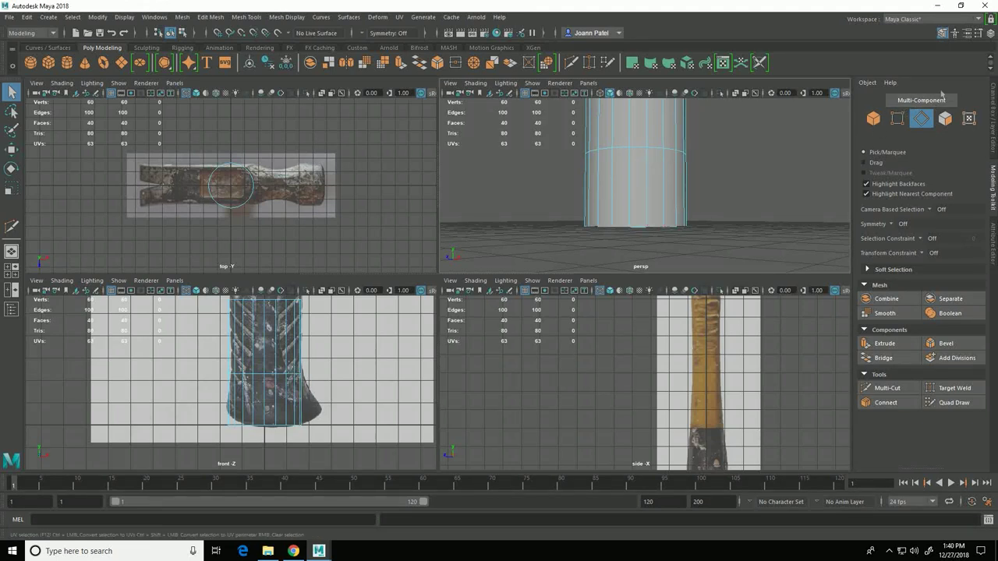
{"action": "left_click_drag", "start_coordinate": [715, 225], "coordinate": [655, 186], "text": "alt"}
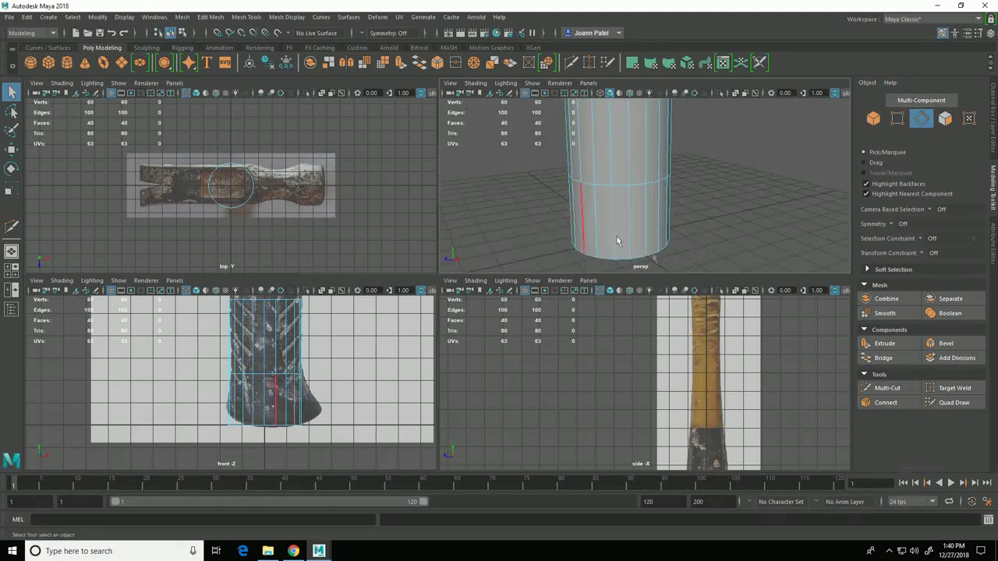
{"action": "right_click", "coordinate": [616, 211]}
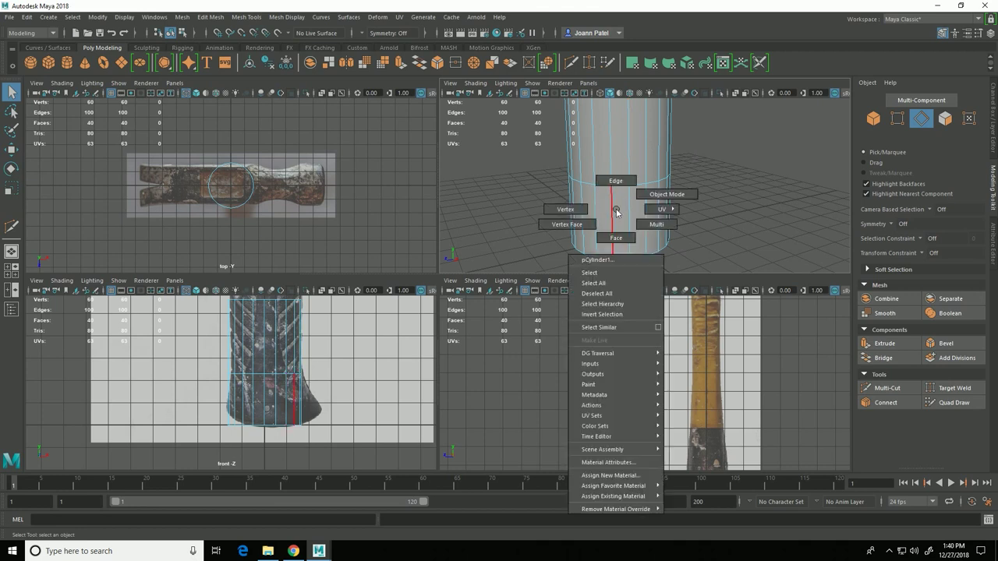
{"action": "right_click", "coordinate": [617, 212]}
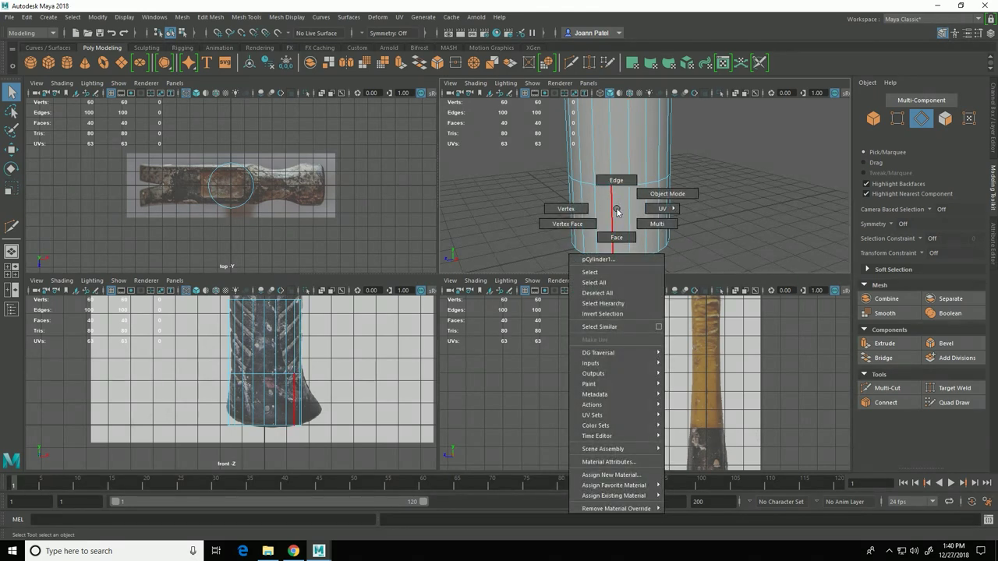
{"action": "right_click_drag", "start_coordinate": [617, 212], "coordinate": [671, 192]}
{"action": "right_click_drag", "start_coordinate": [745, 189], "coordinate": [749, 189]}
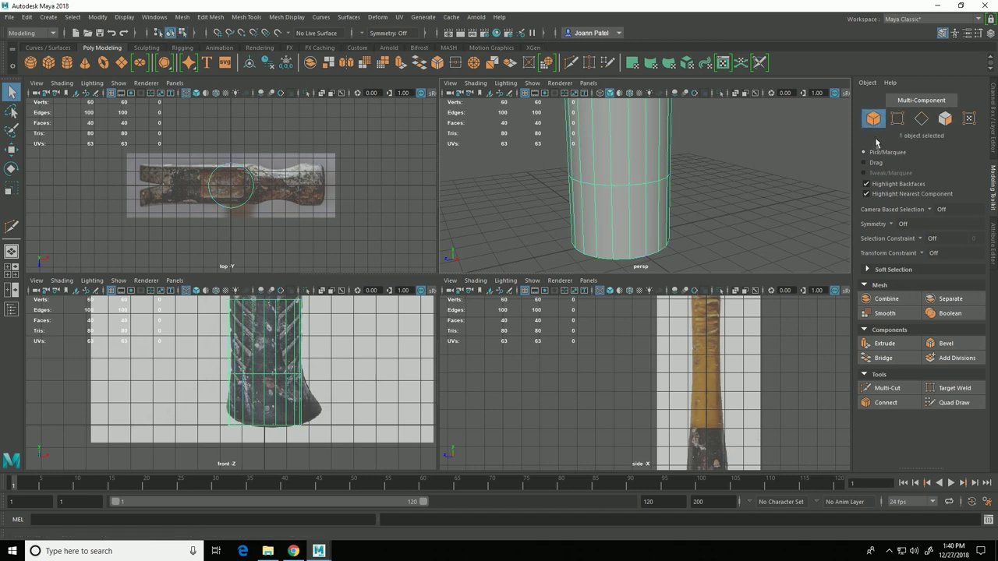
{"action": "left_click", "coordinate": [898, 120]}
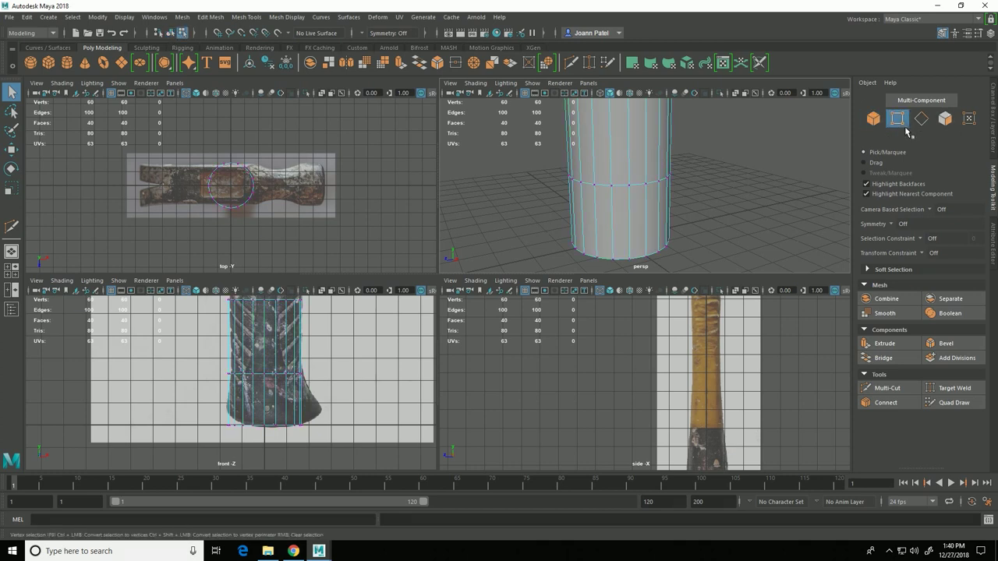
{"action": "left_click", "coordinate": [945, 118]}
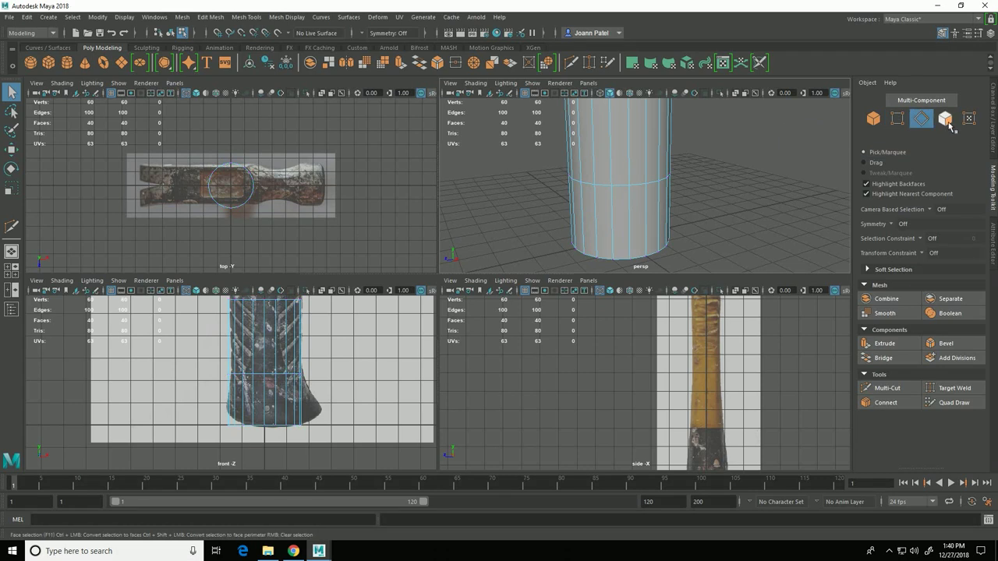
Select the tube's bottom ring of vertices and scale it to about 1.41 in X to widen the handle's base
{"action": "left_click", "coordinate": [898, 118]}
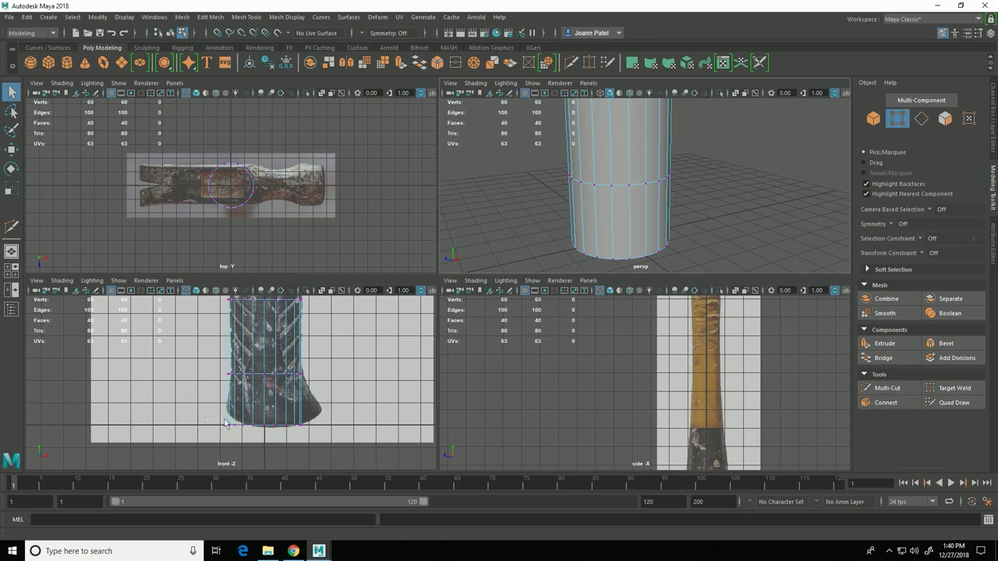
{"action": "left_click_drag", "start_coordinate": [201, 414], "coordinate": [359, 456]}
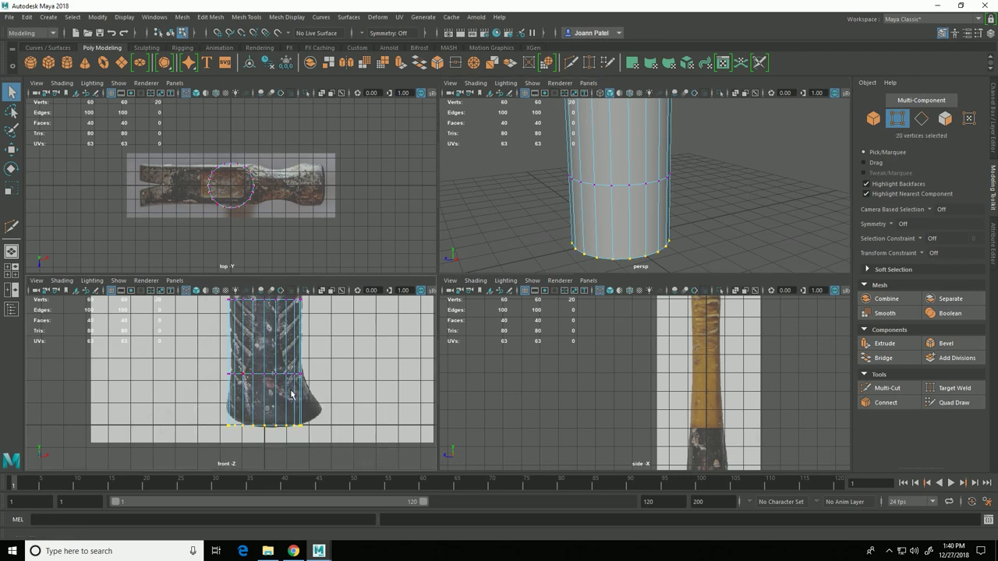
{"action": "middle_click_drag", "start_coordinate": [291, 396], "coordinate": [276, 374], "text": "alt"}
{"action": "key", "text": "r"}
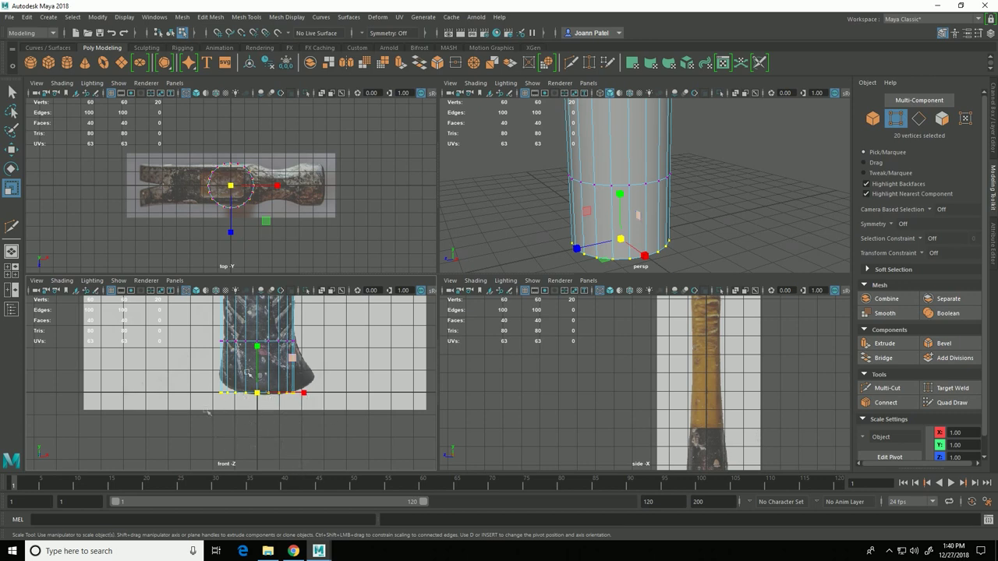
{"action": "left_click_drag", "start_coordinate": [305, 393], "coordinate": [310, 398]}
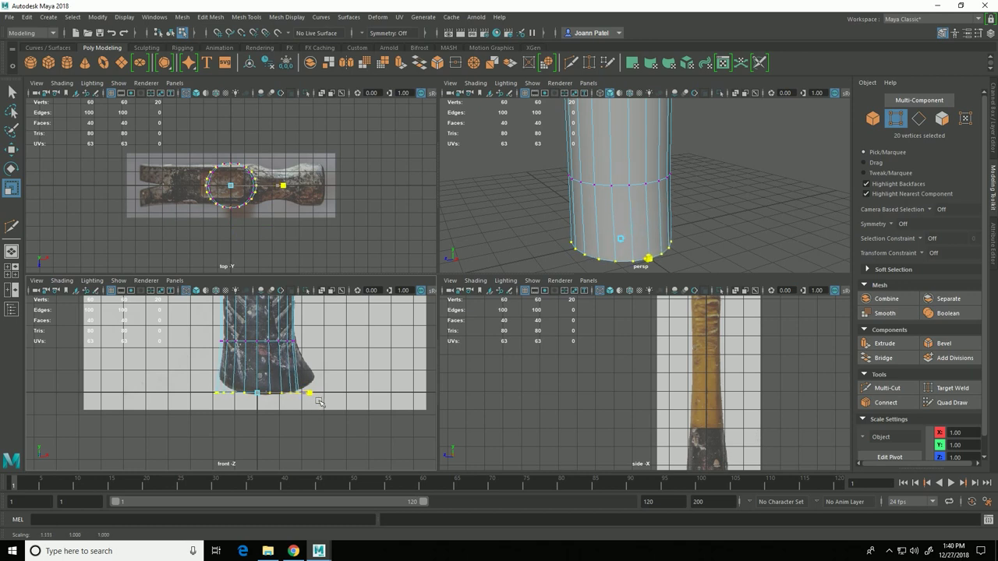
{"action": "left_click_drag", "start_coordinate": [315, 398], "coordinate": [329, 402]}
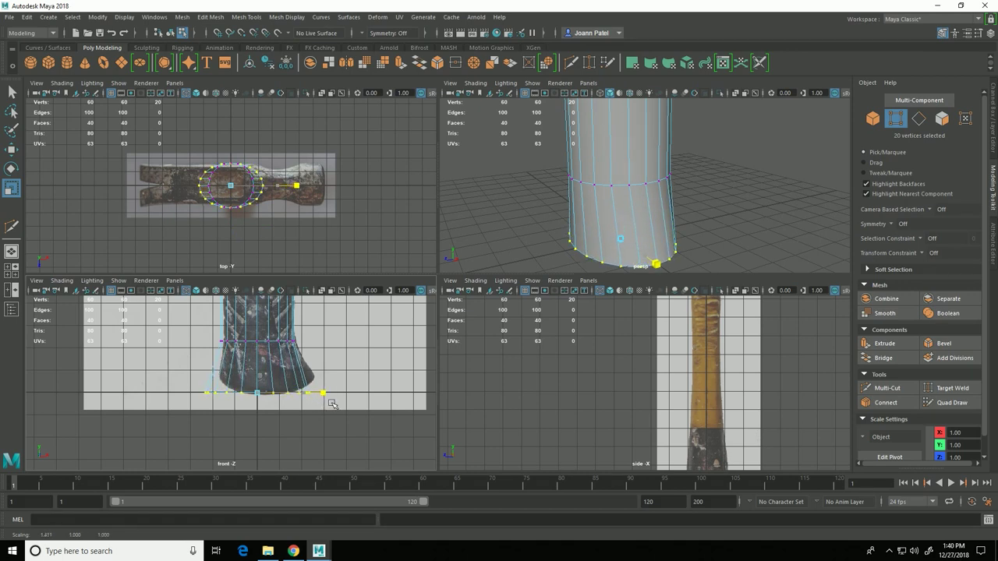
Move the bottom vertex ring to about 0.40 in X to centre it on the flared base in the front view
{"action": "key", "text": "w"}
{"action": "key", "text": "f"}
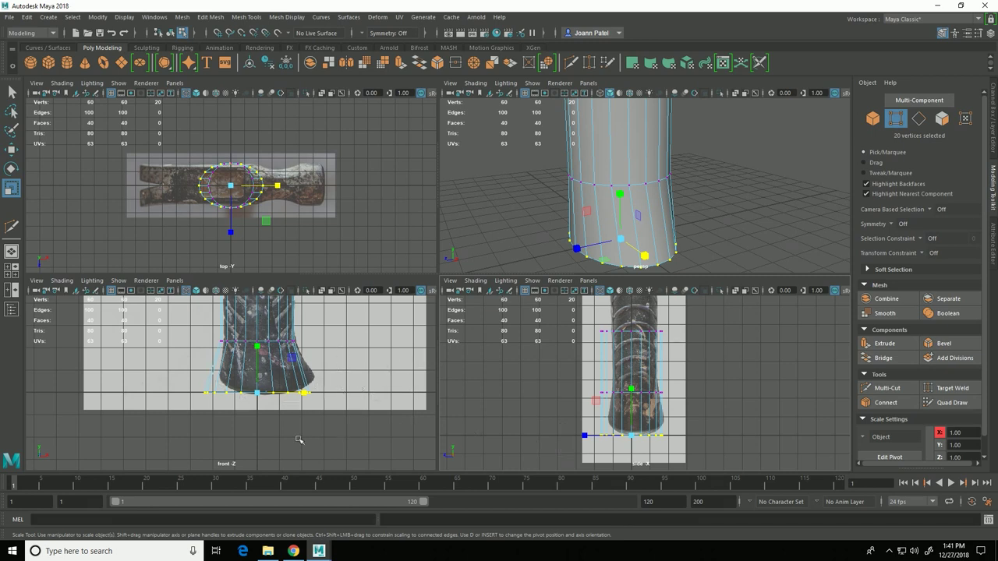
{"action": "key", "text": "w"}
{"action": "left_click_drag", "start_coordinate": [311, 393], "coordinate": [321, 399]}
{"action": "key", "text": "r"}
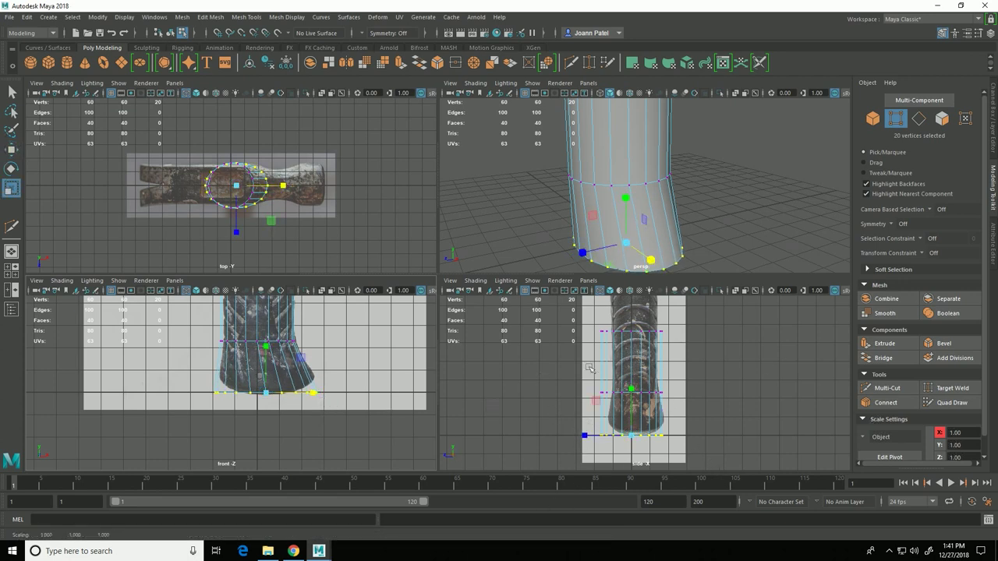
Select the tube's two upper rows of vertices in the side view and scale them to about 0.71 in Z to match the handle's thickness
{"action": "left_click_drag", "start_coordinate": [587, 317], "coordinate": [688, 412]}
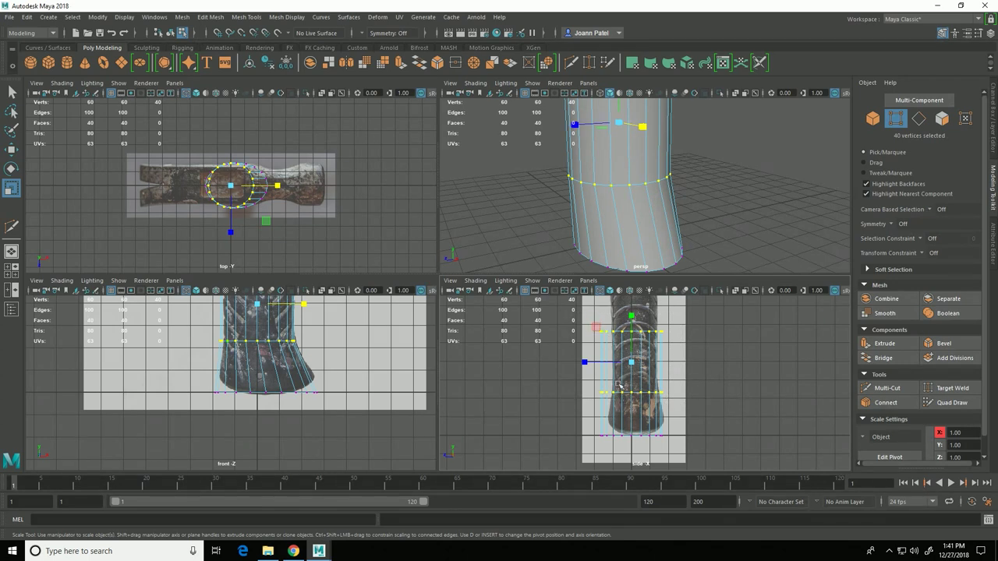
{"action": "left_click", "coordinate": [584, 362]}
{"action": "middle_click_drag", "start_coordinate": [597, 370], "coordinate": [611, 374]}
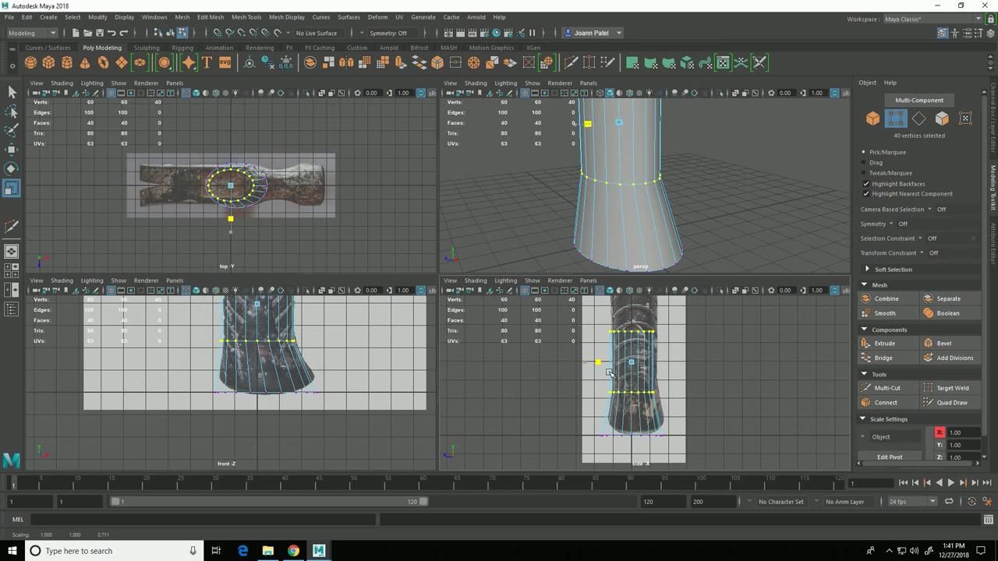
{"action": "middle_click_drag", "start_coordinate": [610, 374], "coordinate": [612, 375]}
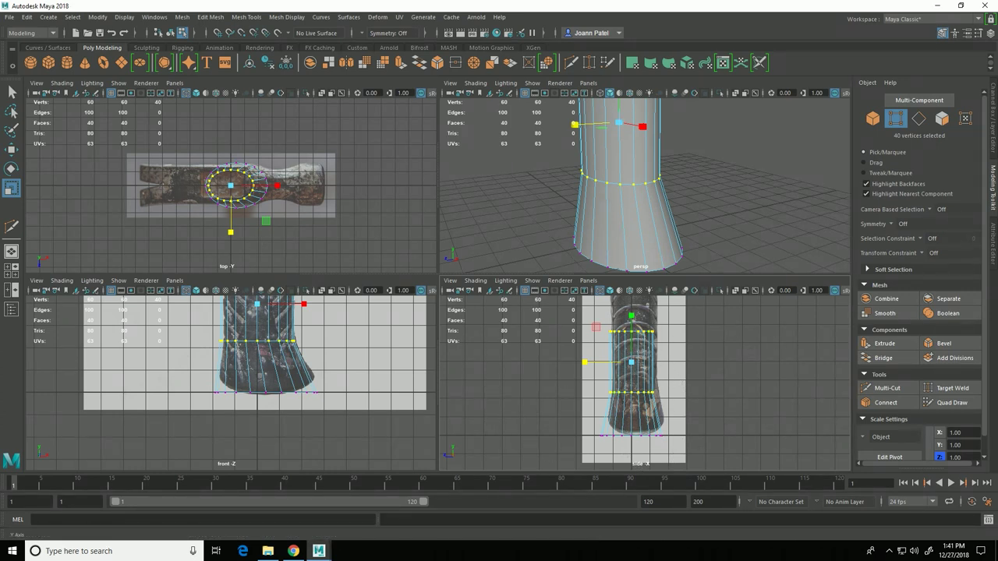
Insert an edge loop just above the tube's bottom edge, then scale it and shift it to about 0.36 in X to fit the flare
{"action": "left_click", "coordinate": [887, 388]}
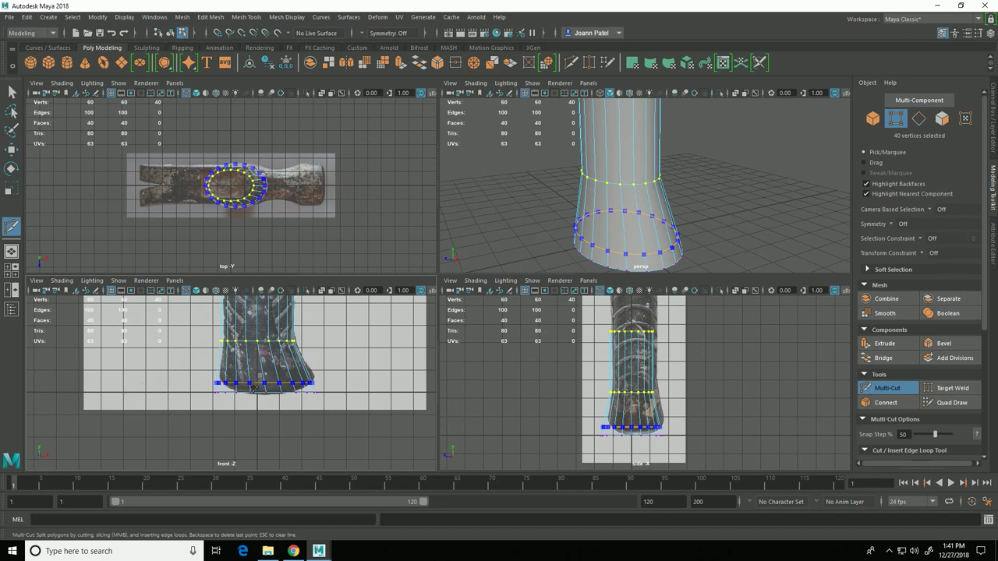
{"action": "left_click", "coordinate": [254, 386], "text": "ctrl"}
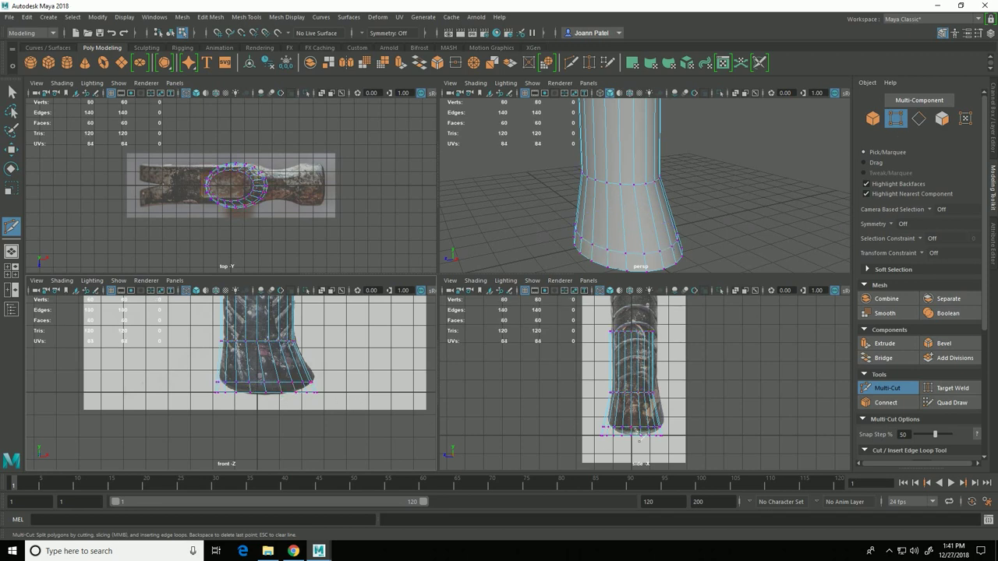
{"action": "key", "text": "q"}
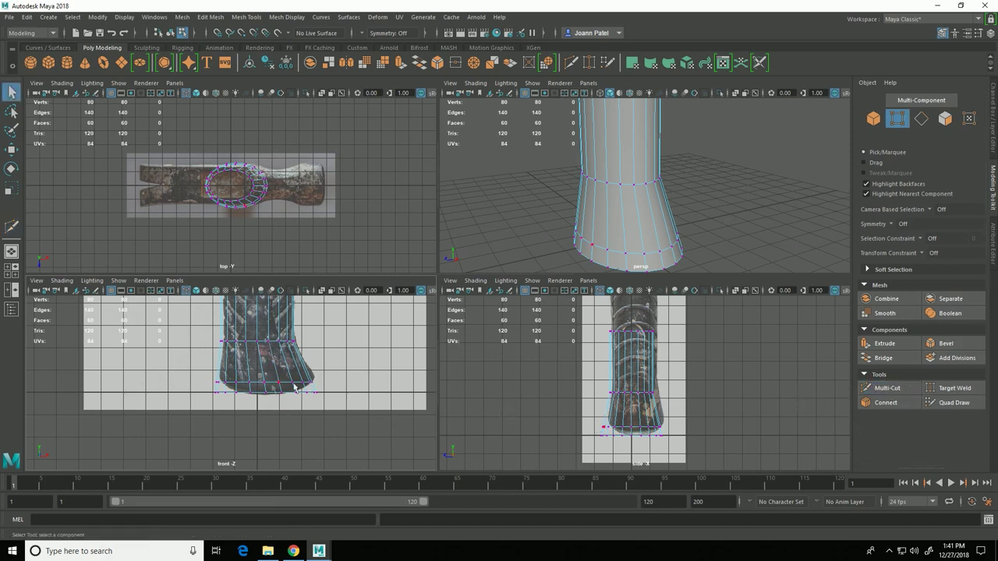
{"action": "key", "text": "F10"}
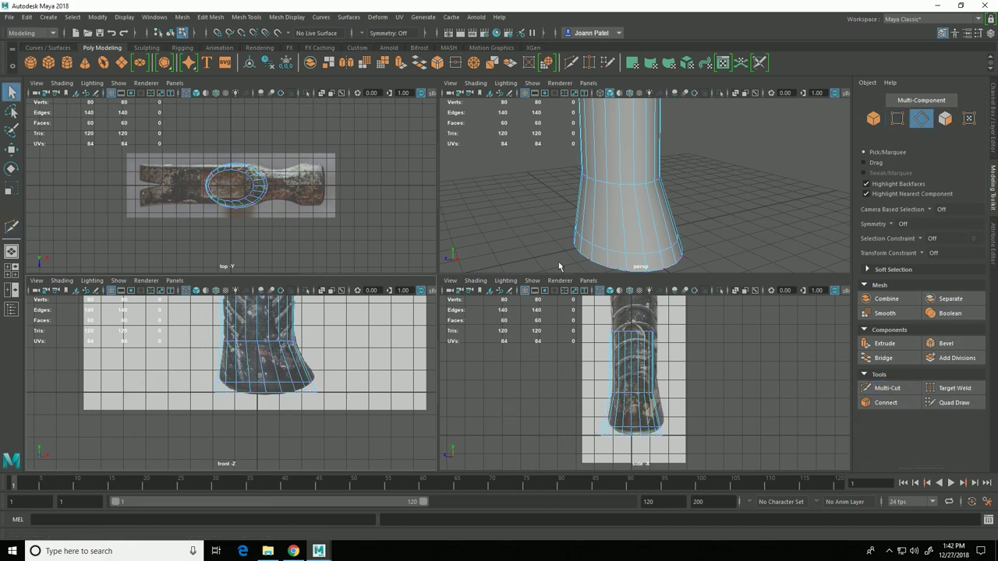
{"action": "double_click", "coordinate": [276, 387]}
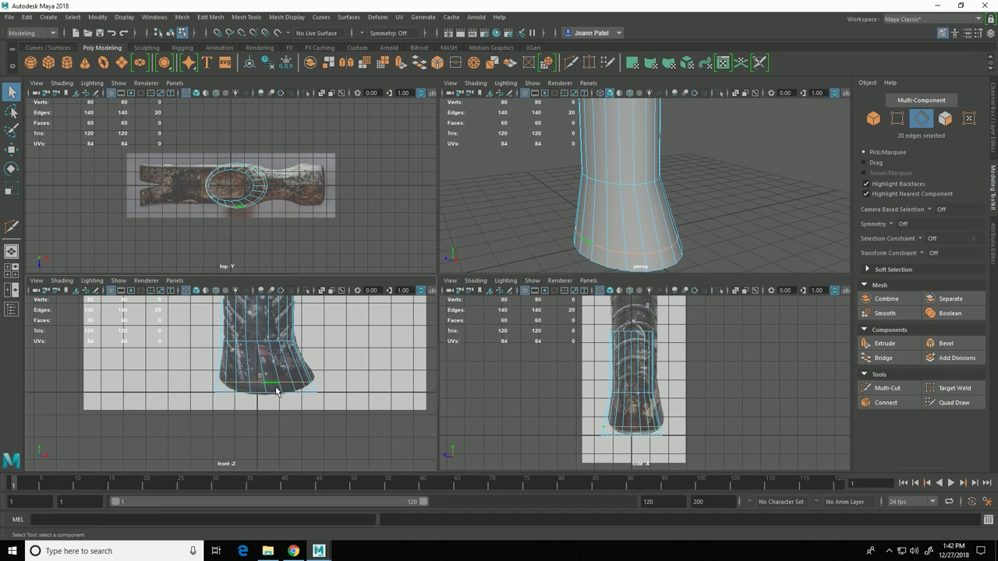
{"action": "key", "text": "r"}
{"action": "left_click_drag", "start_coordinate": [272, 391], "coordinate": [276, 392]}
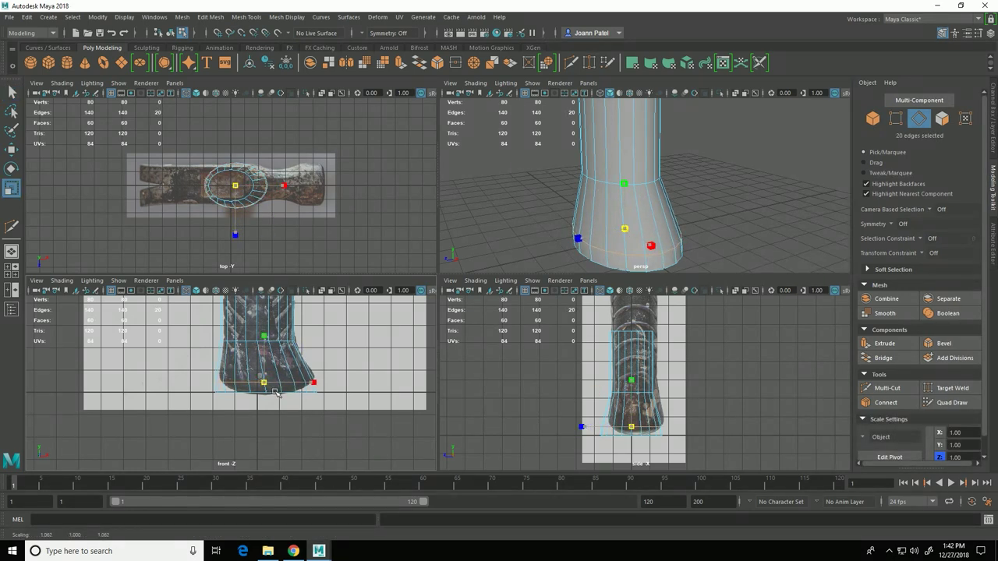
{"action": "key", "text": "w"}
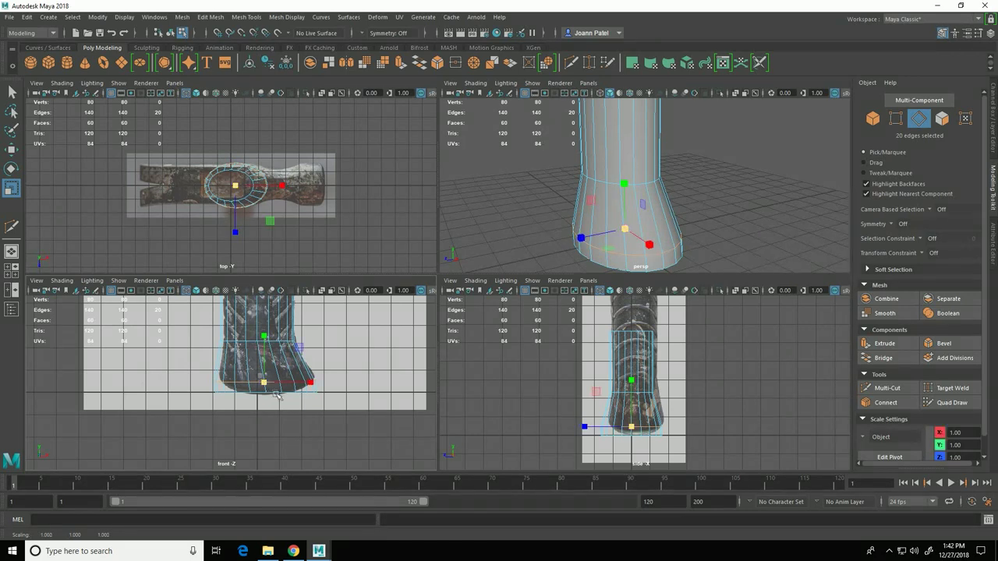
{"action": "left_click_drag", "start_coordinate": [330, 392], "coordinate": [329, 394]}
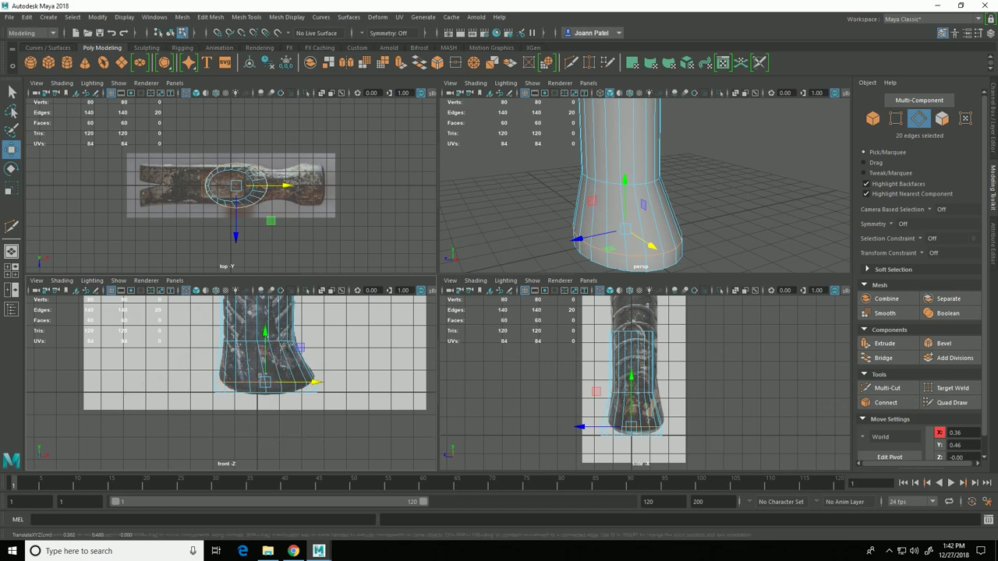
Scale the bottom edge loop down slightly and lower the edge loop just above it to about 0.39 in Y
{"action": "double_click", "coordinate": [275, 396]}
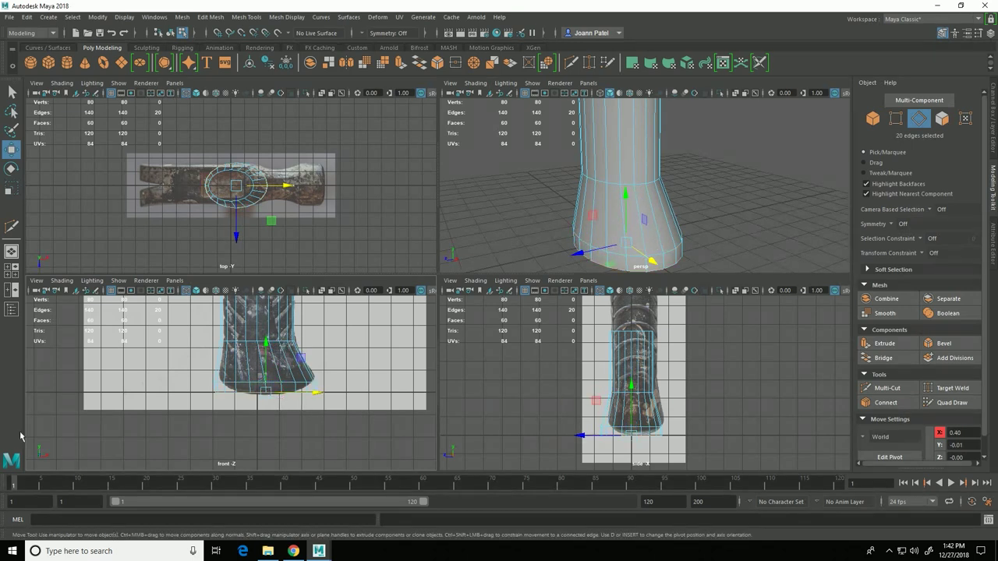
{"action": "key", "text": "r"}
{"action": "middle_click_drag", "start_coordinate": [275, 403], "coordinate": [268, 402]}
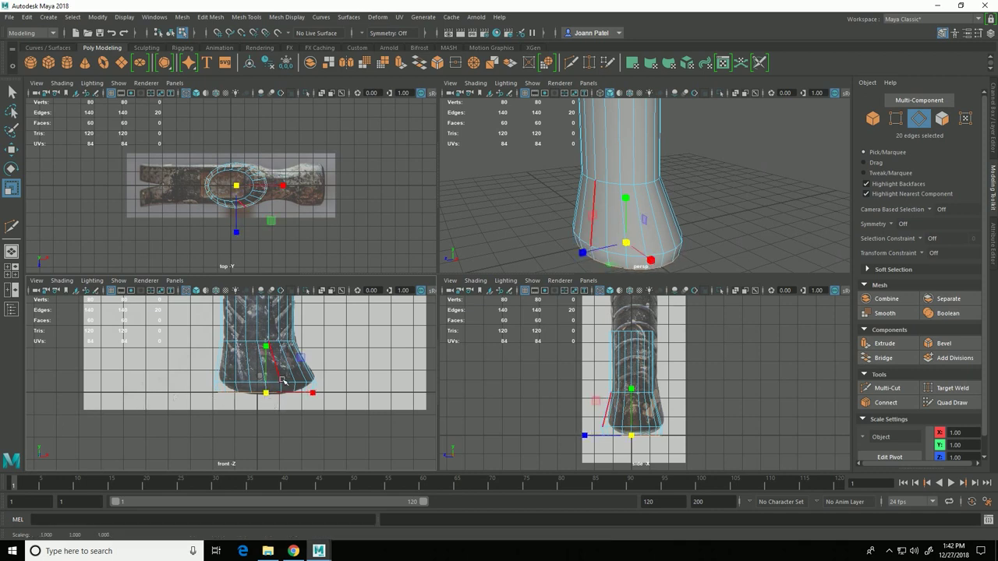
{"action": "key", "text": "w"}
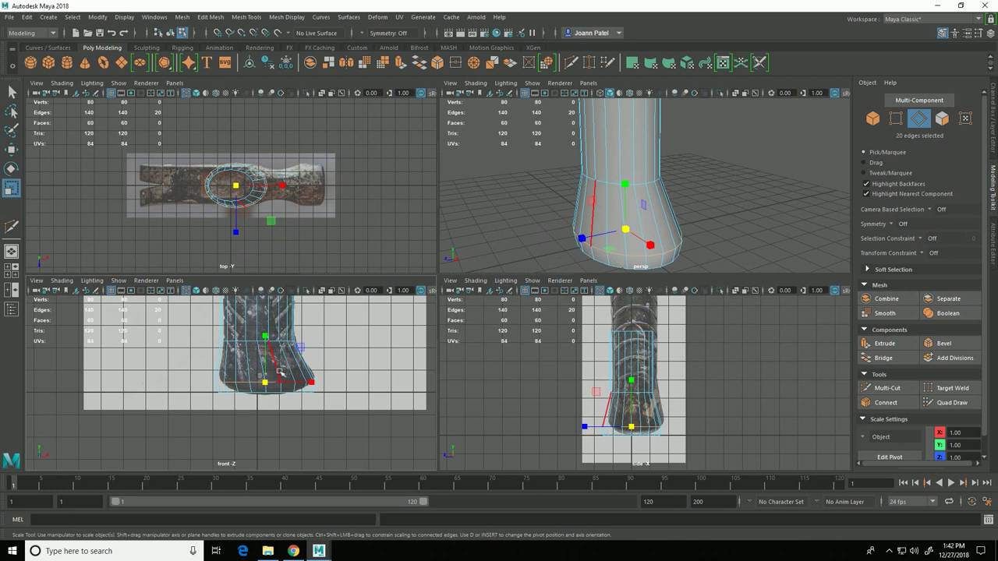
{"action": "left_click_drag", "start_coordinate": [275, 343], "coordinate": [321, 347]}
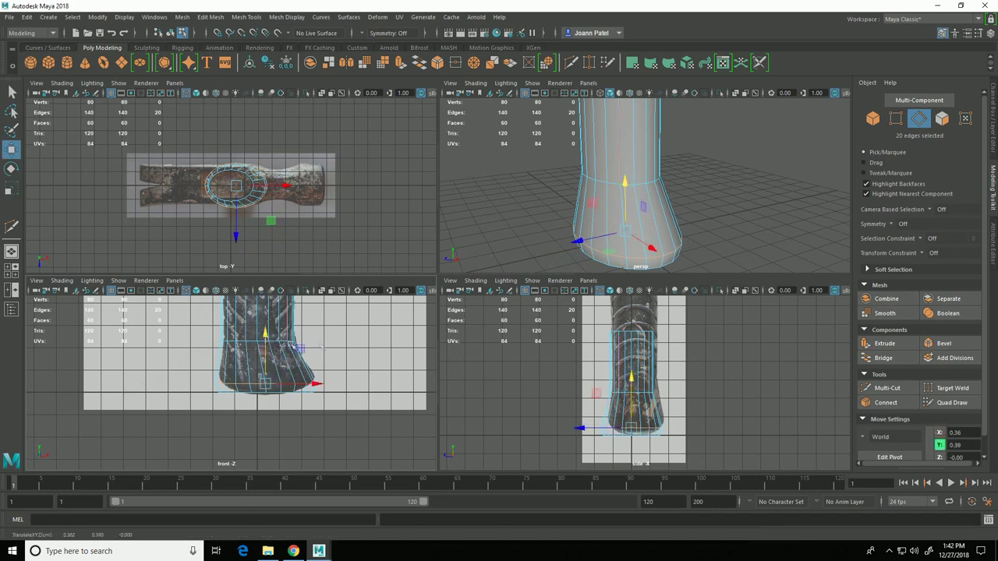
Insert an edge loop with Multi-Cut midway up the flared base and scale it slightly to fit the outline in the front view
{"action": "left_click", "coordinate": [887, 387]}
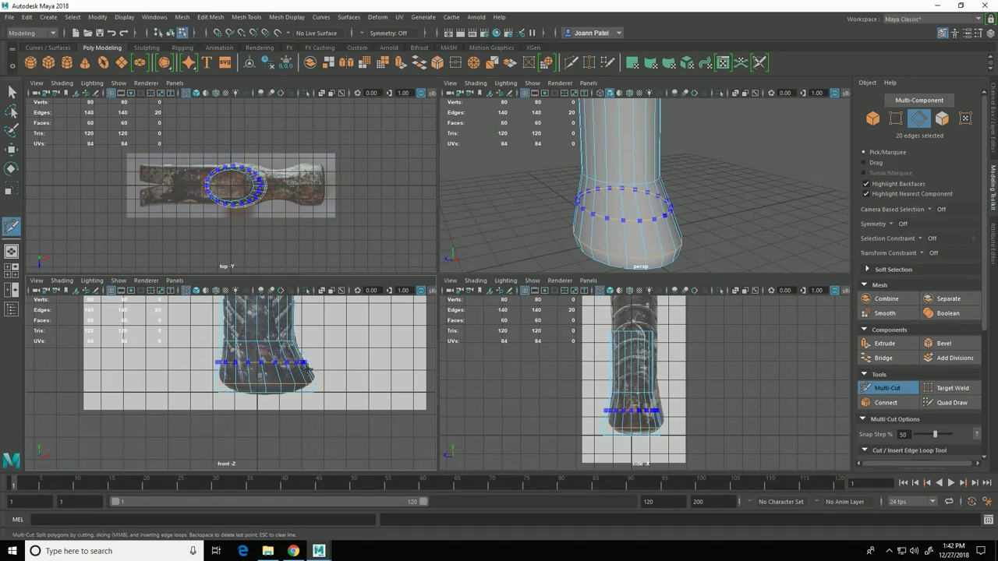
{"action": "left_click", "coordinate": [308, 368], "text": "ctrl"}
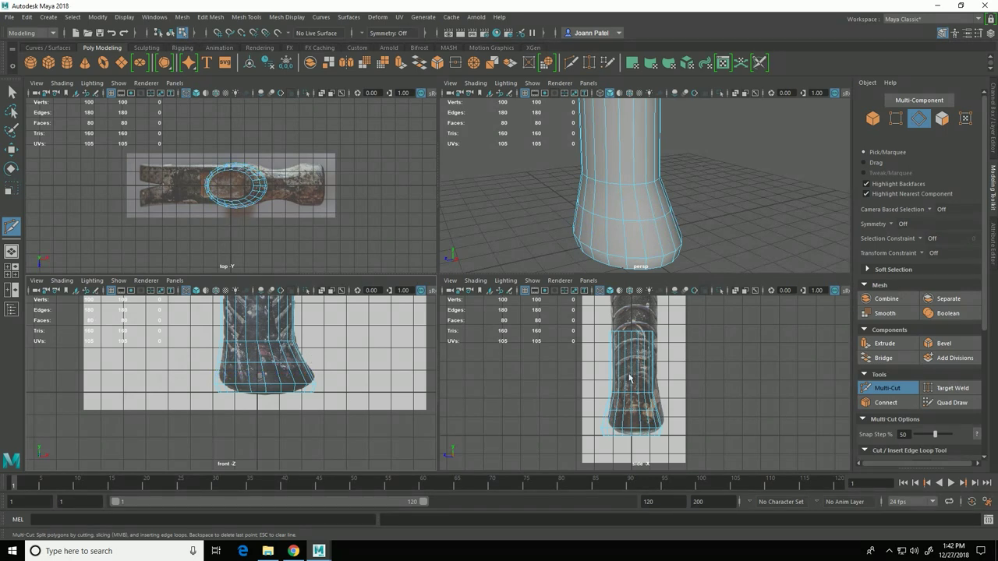
{"action": "left_click", "coordinate": [866, 388]}
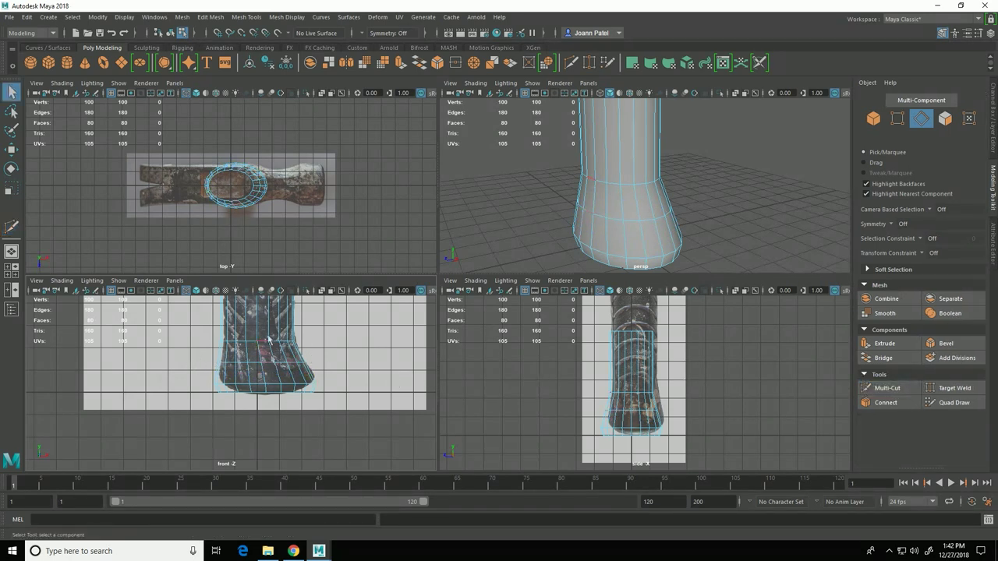
{"action": "double_click", "coordinate": [273, 373]}
{"action": "key", "text": "r"}
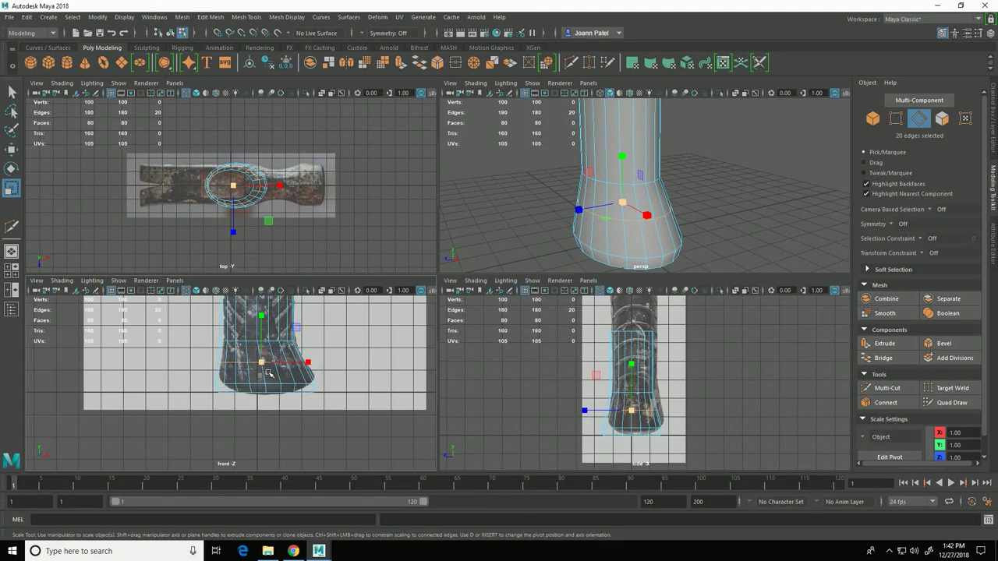
{"action": "middle_click_drag", "start_coordinate": [268, 371], "coordinate": [268, 372]}
{"action": "left_click_drag", "start_coordinate": [269, 373], "coordinate": [266, 372]}
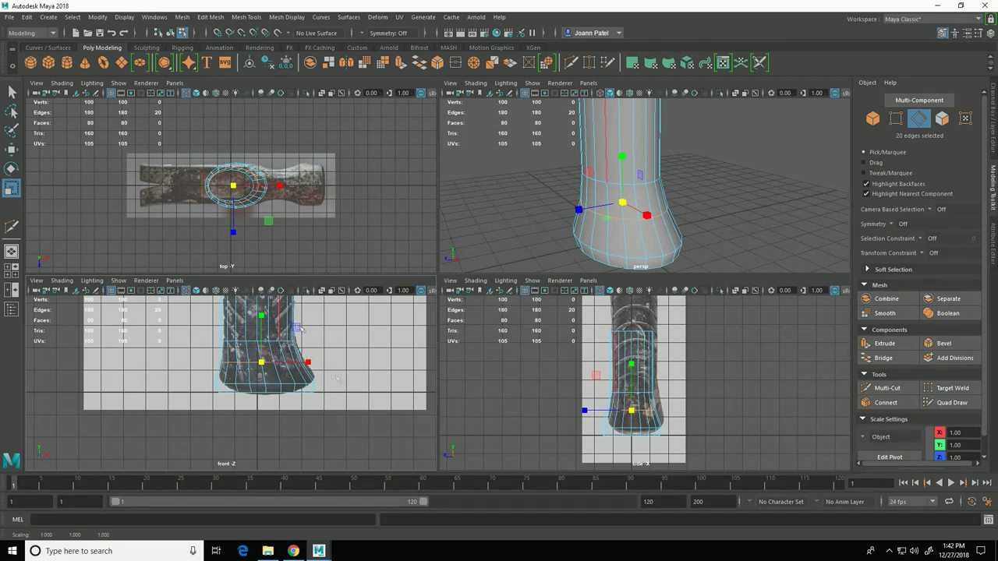
Raise the tube's top edge loop to about 16.88 in Y, where the dark grip ends, and scale it slightly to fit the outline
{"action": "right_click_drag", "start_coordinate": [393, 419], "coordinate": [335, 421], "text": "alt"}
{"action": "middle_click_drag", "start_coordinate": [328, 355], "coordinate": [357, 443], "text": "alt"}
{"action": "mouse_move", "coordinate": [304, 441]}
{"action": "right_mouse_down", "text": "alt"}
{"action": "mouse_move", "coordinate": [320, 439]}
{"action": "mouse_move", "coordinate": [312, 437]}
{"action": "right_mouse_up", "text": "alt"}
{"action": "double_click", "coordinate": [286, 418]}
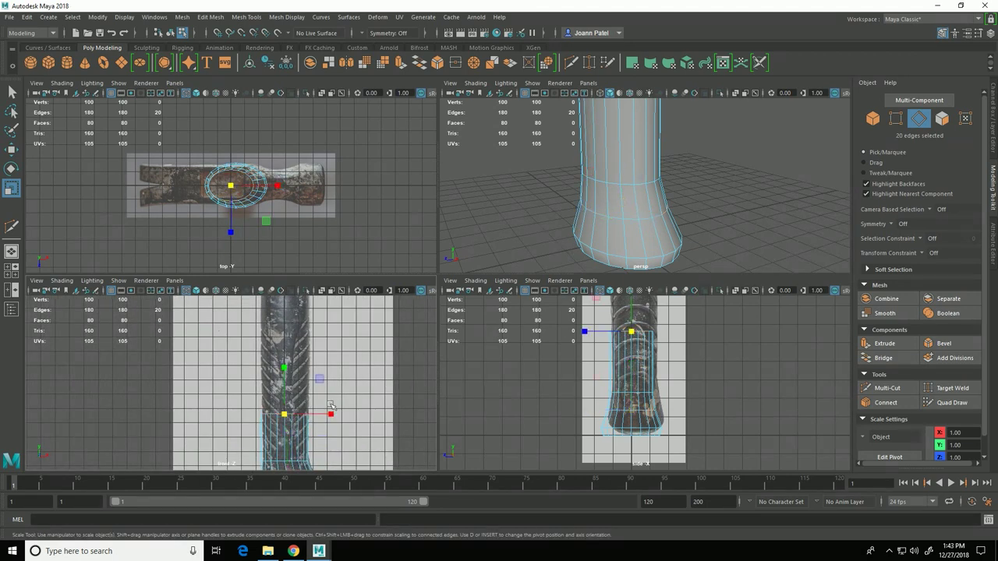
{"action": "middle_click_drag", "start_coordinate": [324, 371], "coordinate": [321, 400], "text": "alt"}
{"action": "right_click_drag", "start_coordinate": [320, 400], "coordinate": [302, 405], "text": "alt"}
{"action": "key", "text": "w"}
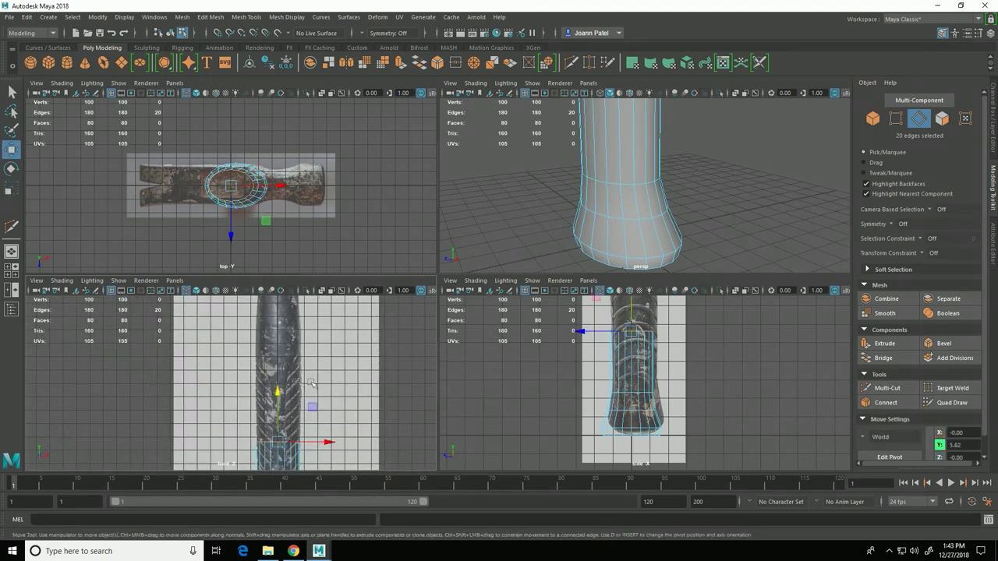
{"action": "left_click_drag", "start_coordinate": [288, 402], "coordinate": [279, 348]}
{"action": "key", "text": "space"}
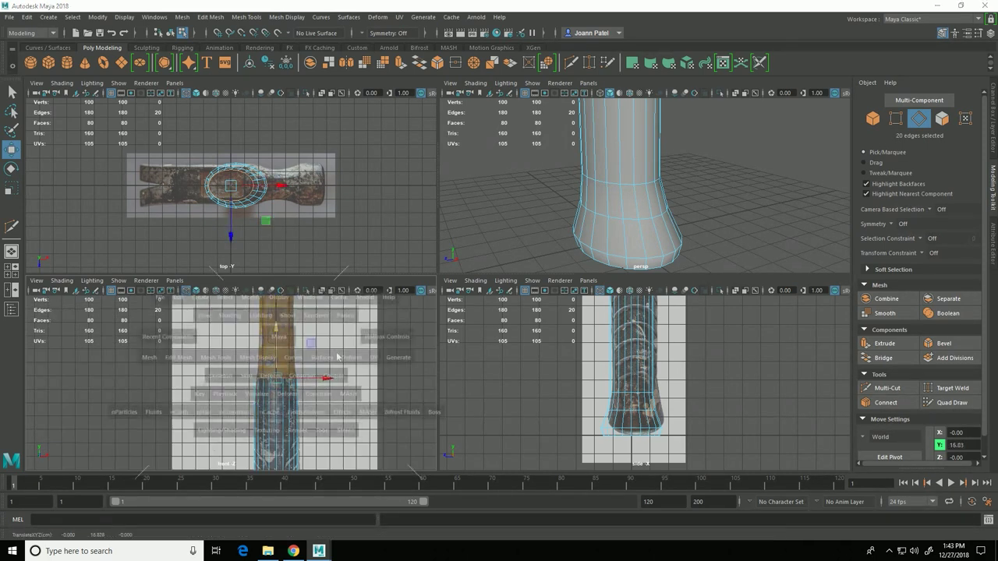
{"action": "scroll", "coordinate": [351, 338], "scroll_direction": "up", "scroll_amount": 2}
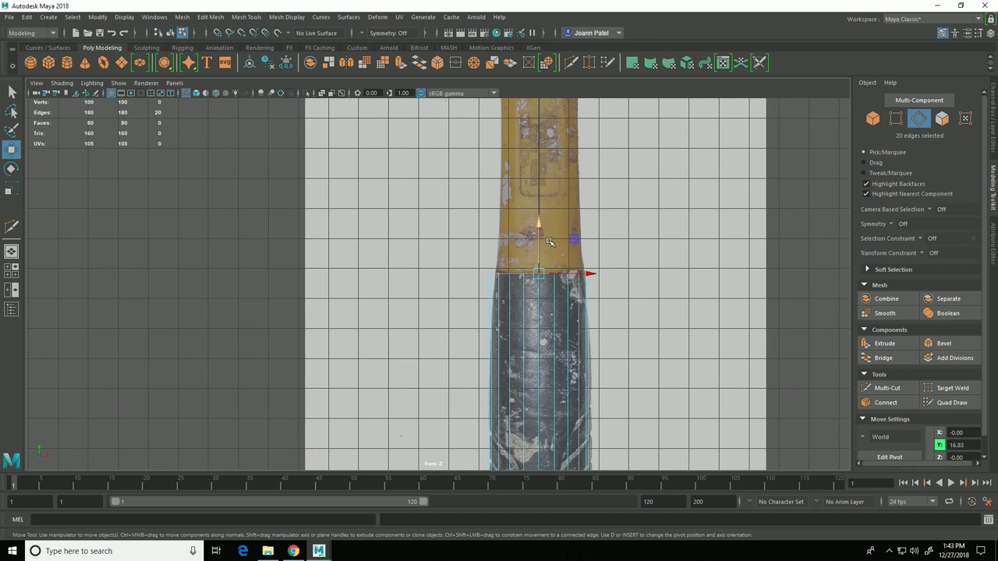
{"action": "left_click_drag", "start_coordinate": [547, 239], "coordinate": [547, 237]}
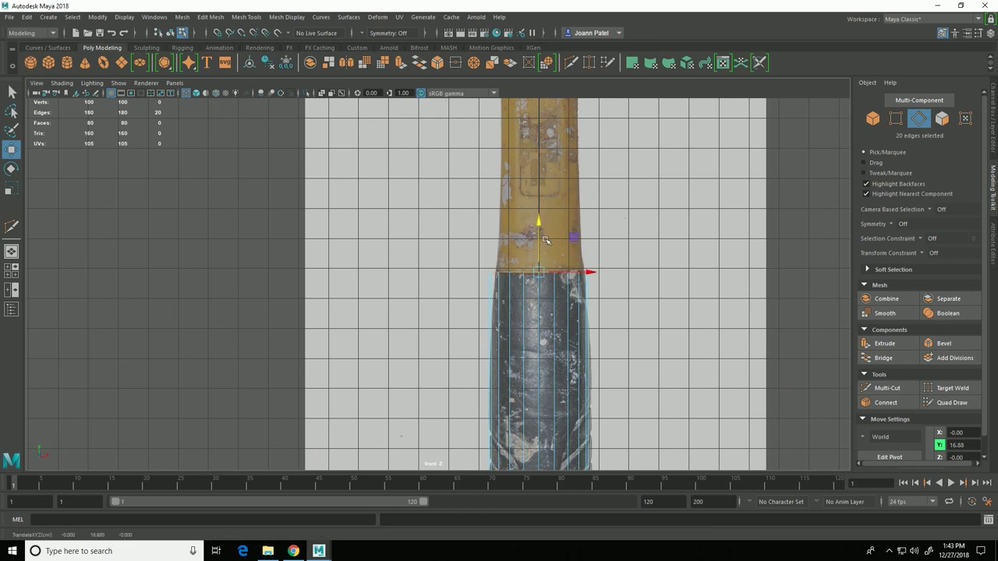
{"action": "key", "text": "r"}
{"action": "left_click_drag", "start_coordinate": [548, 282], "coordinate": [545, 282]}
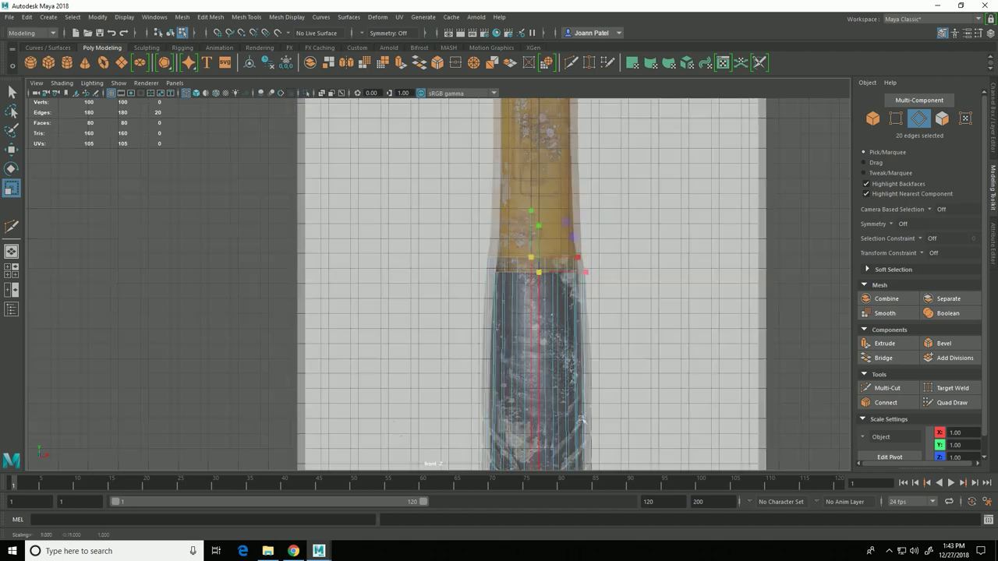
Insert an edge loop with Multi-Cut midway along the grip and scale it up slightly to fit the front reference
{"action": "middle_click_drag", "start_coordinate": [582, 419], "coordinate": [471, 247], "text": "alt"}
{"action": "right_click_drag", "start_coordinate": [470, 248], "coordinate": [321, 289], "text": "alt"}
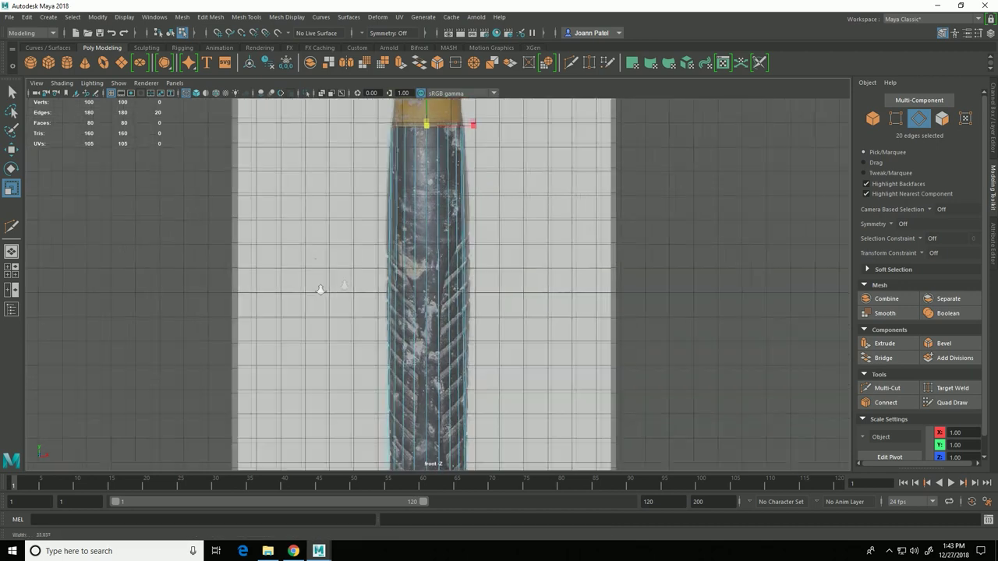
{"action": "right_click_drag", "start_coordinate": [527, 327], "coordinate": [325, 328], "text": "alt"}
{"action": "middle_click_drag", "start_coordinate": [324, 327], "coordinate": [318, 284], "text": "alt"}
{"action": "left_click", "coordinate": [893, 393]}
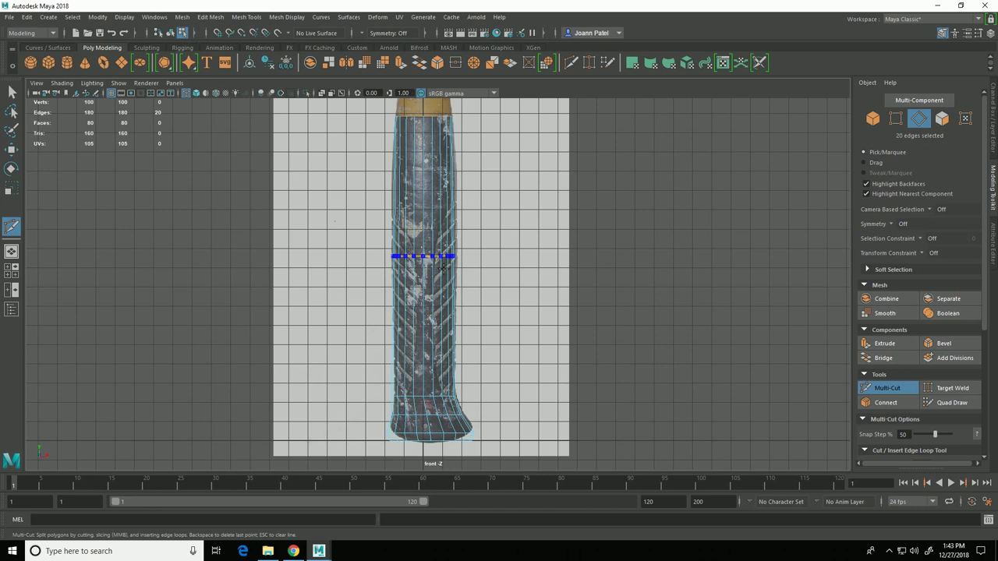
{"action": "left_click", "coordinate": [441, 257], "text": "ctrl"}
{"action": "left_click", "coordinate": [910, 390]}
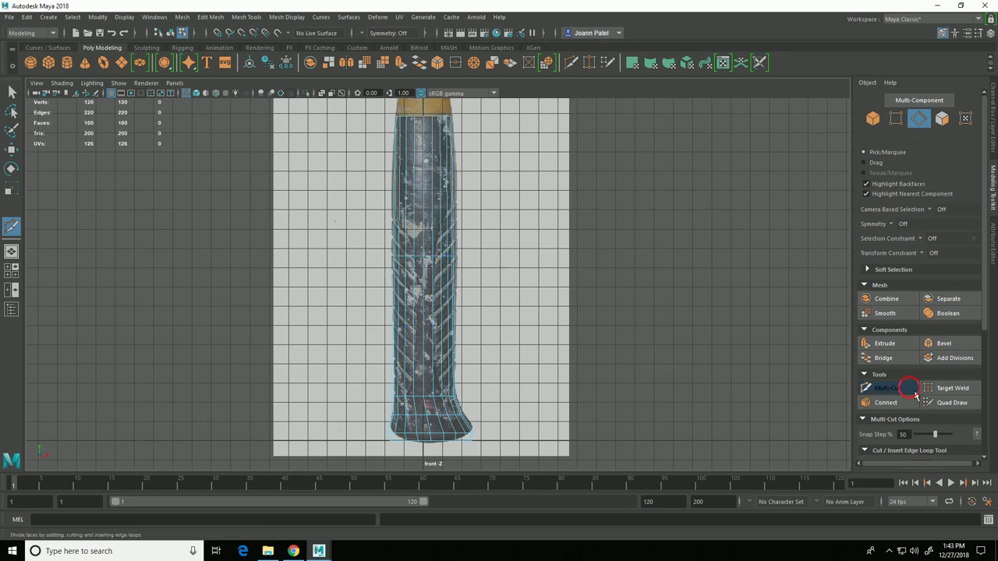
{"action": "left_click", "coordinate": [431, 265]}
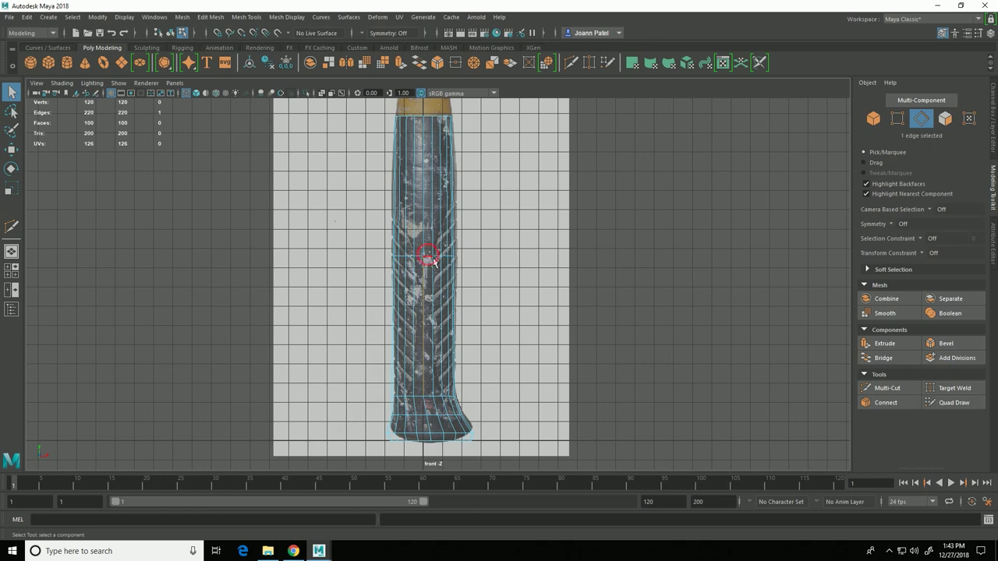
{"action": "key", "text": "r"}
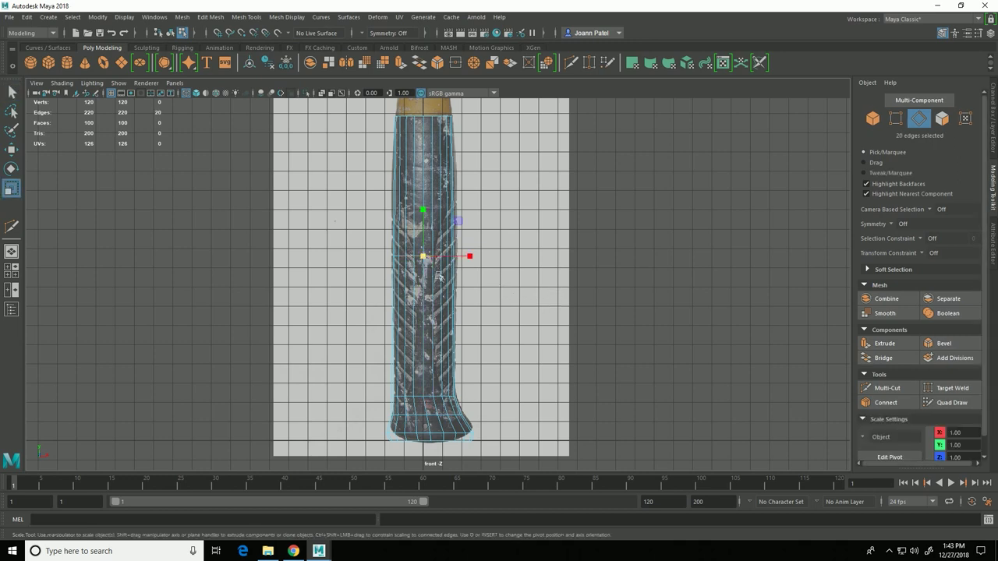
{"action": "left_click_drag", "start_coordinate": [429, 263], "coordinate": [433, 265]}
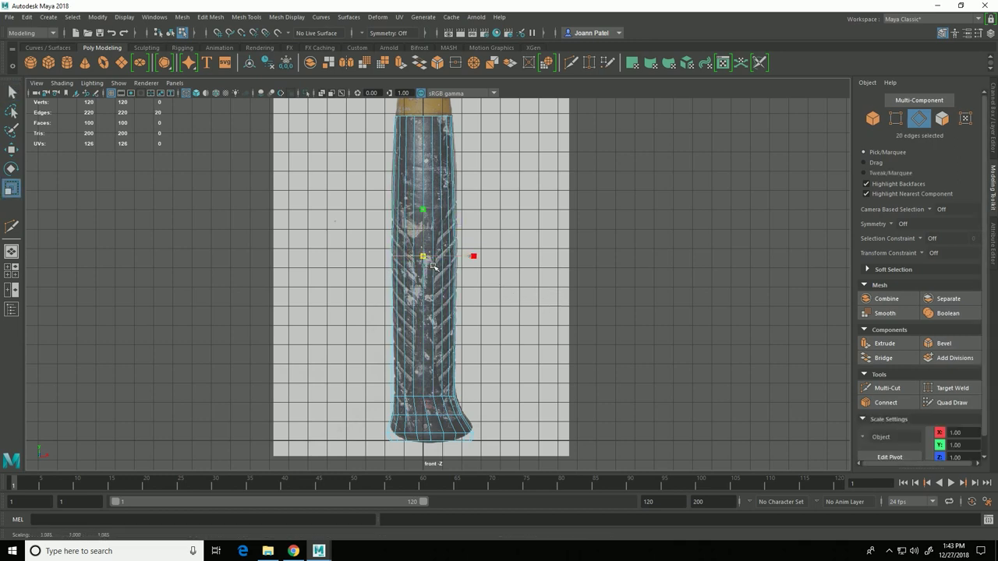
Insert two more edge loops with Multi-Cut, one midway along the grip's upper half and one midway along its lower half
{"action": "left_click", "coordinate": [885, 388]}
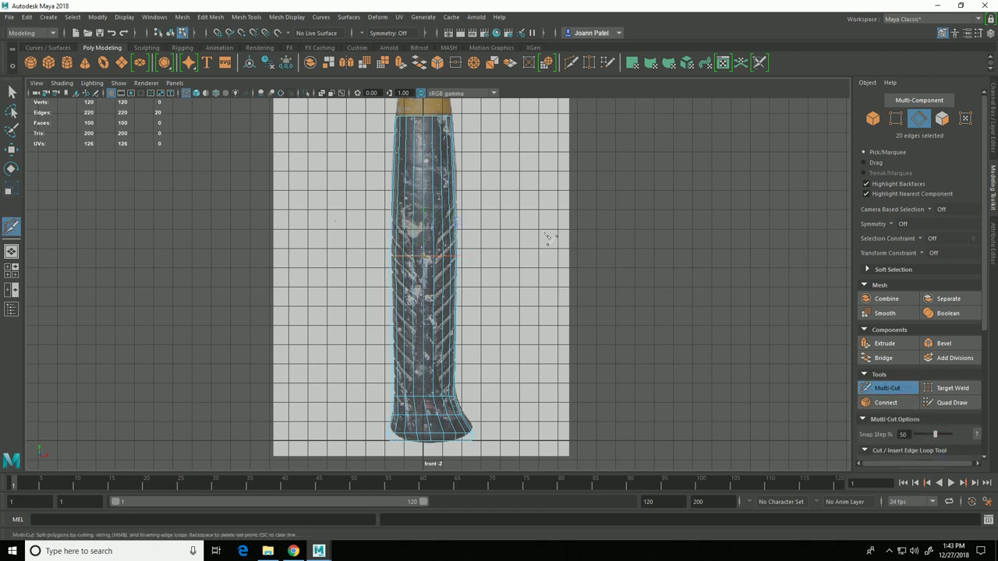
{"action": "left_click", "coordinate": [450, 197], "text": "ctrl"}
{"action": "left_click", "coordinate": [442, 340], "text": "ctrl"}
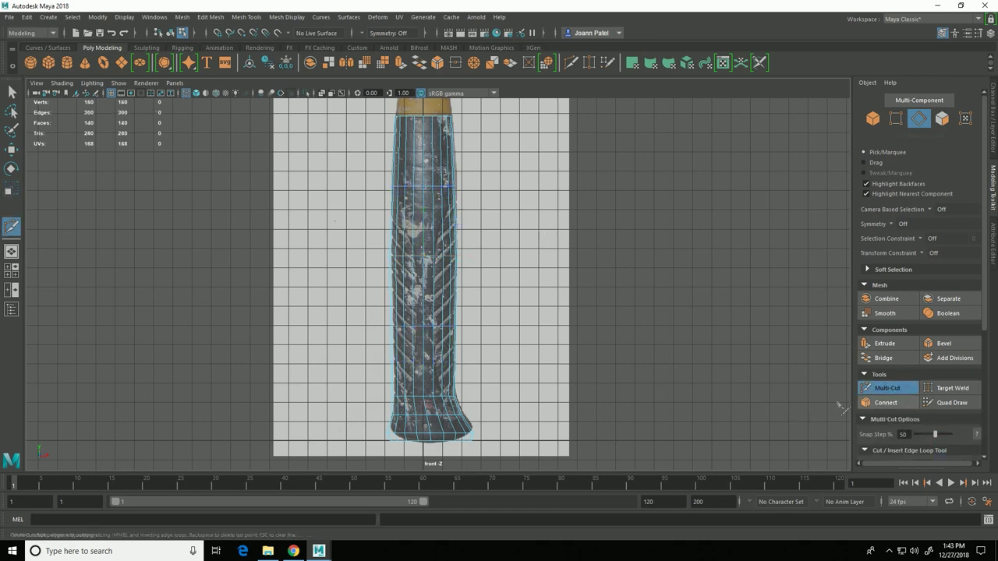
{"action": "left_click", "coordinate": [887, 387]}
Adjust the scale of the lower and upper new edge loops in turn to fit the grip's outline in the front view
{"action": "double_click", "coordinate": [435, 331]}
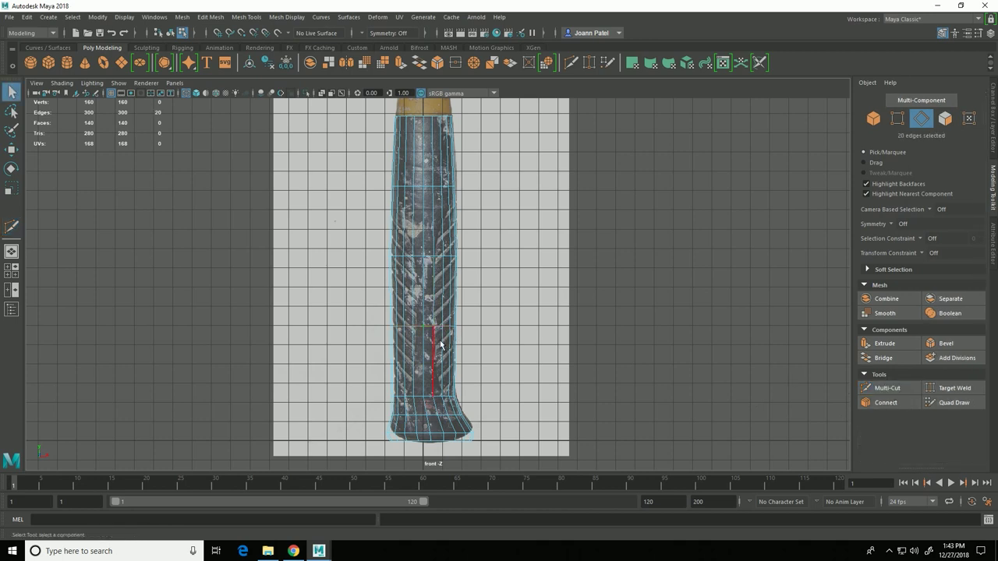
{"action": "key", "text": "r"}
{"action": "left_click_drag", "start_coordinate": [431, 336], "coordinate": [431, 336]}
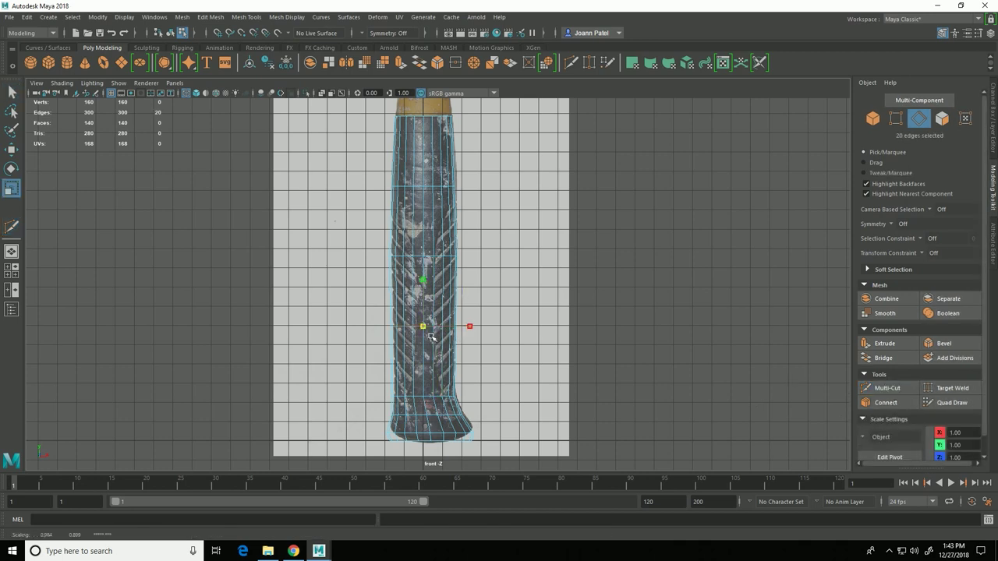
{"action": "double_click", "coordinate": [435, 188]}
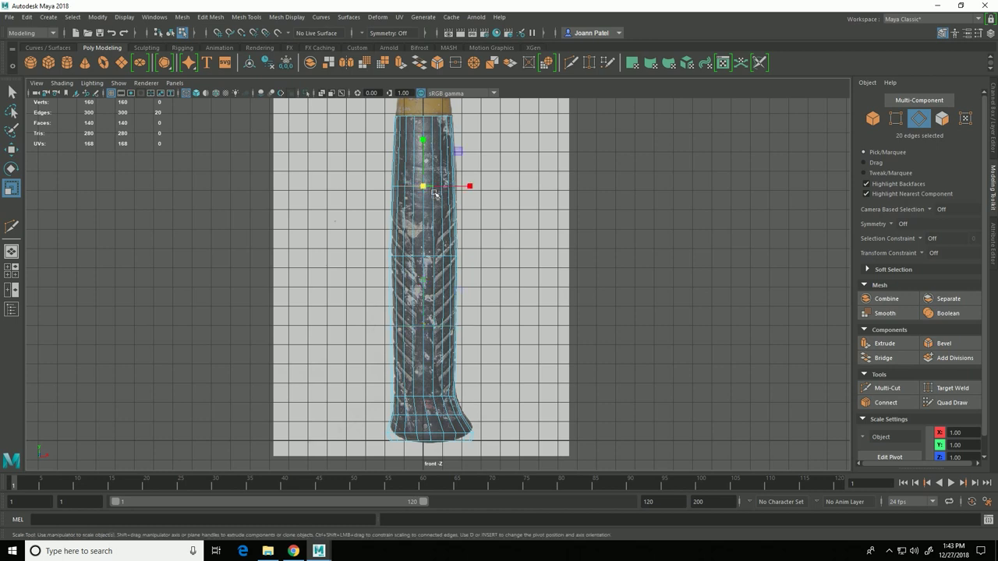
{"action": "left_click_drag", "start_coordinate": [431, 196], "coordinate": [433, 196]}
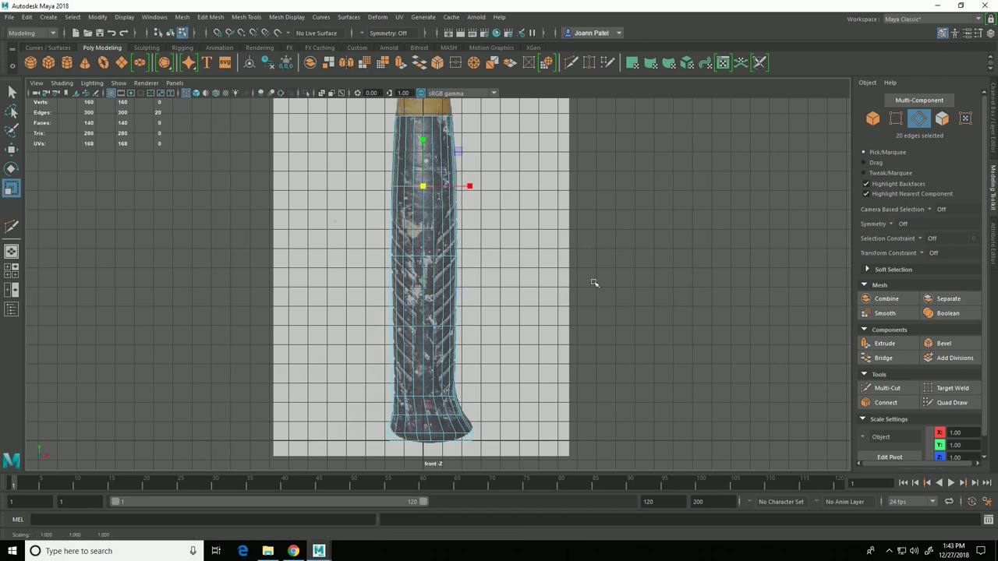
Compare the handle mesh with the grip outline along its length in the side view
{"action": "key", "text": "space"}
{"action": "key", "text": "space"}
{"action": "middle_click_drag", "start_coordinate": [538, 304], "coordinate": [599, 381], "text": "alt"}
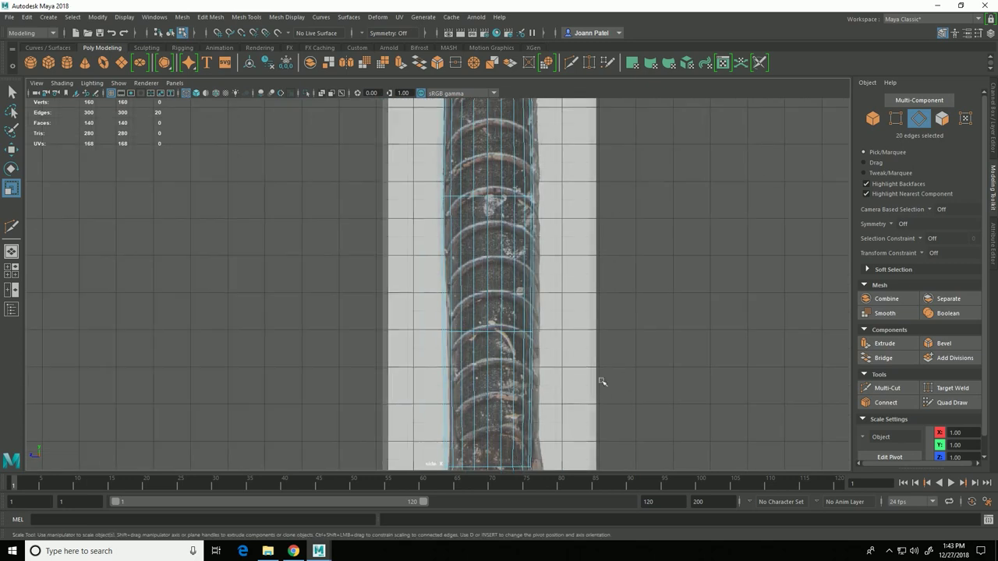
{"action": "right_click_drag", "start_coordinate": [599, 381], "coordinate": [274, 264], "text": "alt"}
{"action": "middle_click_drag", "start_coordinate": [491, 219], "coordinate": [492, 334], "text": "alt"}
{"action": "right_click_drag", "start_coordinate": [492, 335], "coordinate": [424, 333], "text": "alt"}
{"action": "middle_click_drag", "start_coordinate": [425, 334], "coordinate": [468, 99], "text": "alt"}
{"action": "middle_click_drag", "start_coordinate": [578, 213], "coordinate": [597, 310], "text": "alt"}
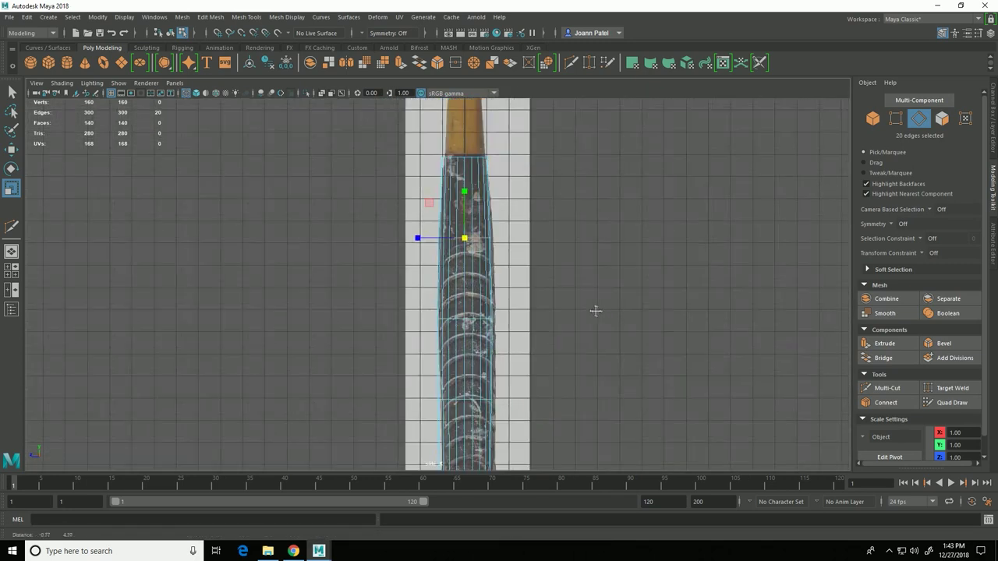
Inspect the whole handle in perspective as an object, then examine the open hole at its base from below
{"action": "key", "text": "space"}
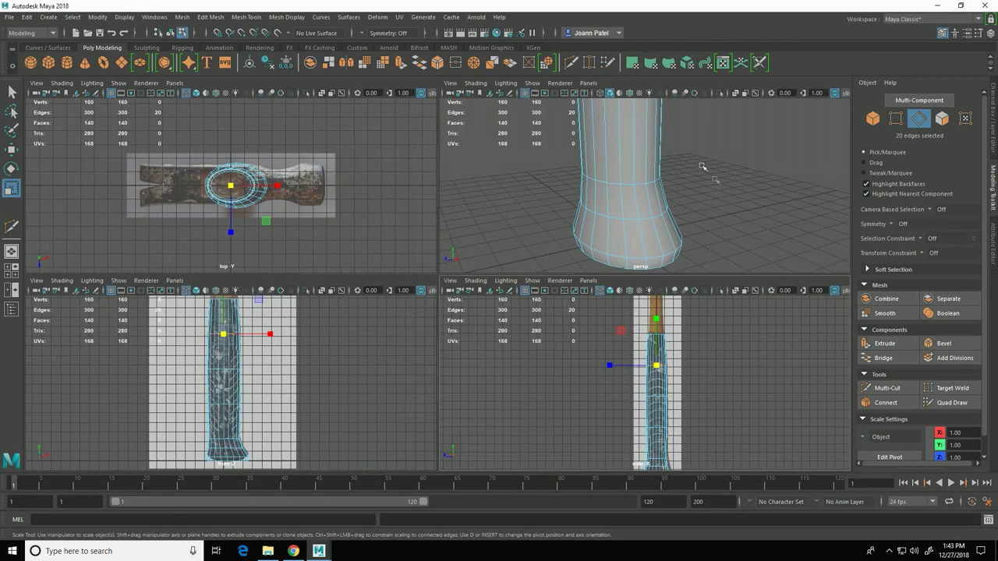
{"action": "scroll", "coordinate": [721, 247], "scroll_direction": "down", "scroll_amount": 5}
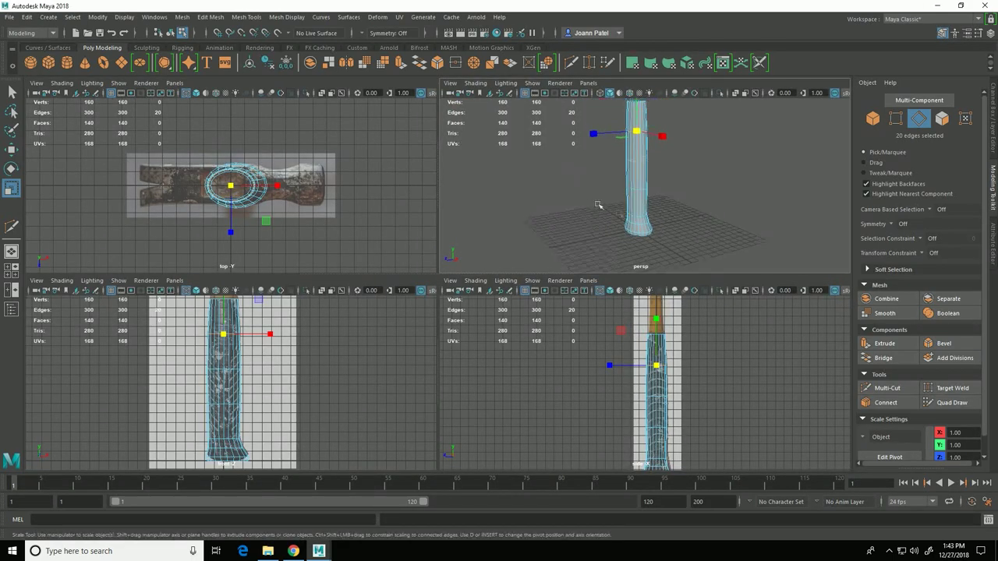
{"action": "key", "text": "space"}
{"action": "scroll", "coordinate": [587, 317], "scroll_direction": "down", "scroll_amount": 2}
{"action": "left_click", "coordinate": [586, 317]}
{"action": "left_click_drag", "start_coordinate": [553, 351], "coordinate": [487, 300], "text": "alt"}
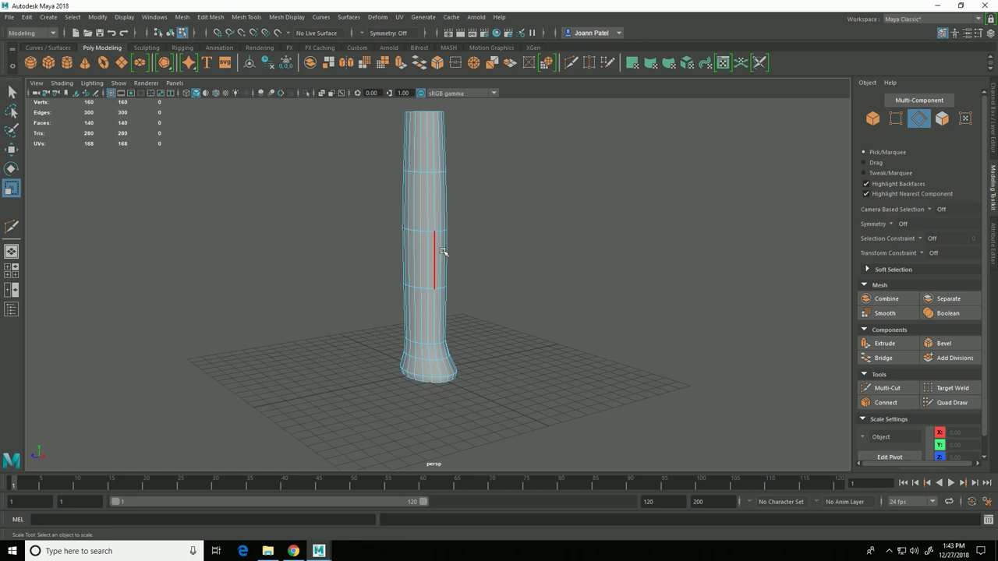
{"action": "right_click_drag", "start_coordinate": [434, 241], "coordinate": [476, 228]}
{"action": "mouse_move", "coordinate": [538, 304]}
{"action": "left_mouse_down", "text": "alt"}
{"action": "mouse_move", "coordinate": [644, 369]}
{"action": "mouse_move", "coordinate": [697, 350]}
{"action": "mouse_move", "coordinate": [583, 336]}
{"action": "mouse_move", "coordinate": [508, 292]}
{"action": "mouse_move", "coordinate": [448, 387]}
{"action": "mouse_move", "coordinate": [512, 367]}
{"action": "mouse_move", "coordinate": [550, 315]}
{"action": "left_mouse_up", "text": "alt"}
{"action": "right_click_drag", "start_coordinate": [550, 314], "coordinate": [684, 347], "text": "alt"}
{"action": "left_click_drag", "start_coordinate": [684, 348], "coordinate": [512, 287], "text": "alt"}
{"action": "left_click", "coordinate": [512, 287]}
{"action": "mouse_move", "coordinate": [596, 366]}
{"action": "left_mouse_down", "text": "alt"}
{"action": "mouse_move", "coordinate": [634, 352]}
{"action": "mouse_move", "coordinate": [601, 350]}
{"action": "mouse_move", "coordinate": [603, 365]}
{"action": "left_mouse_up", "text": "alt"}
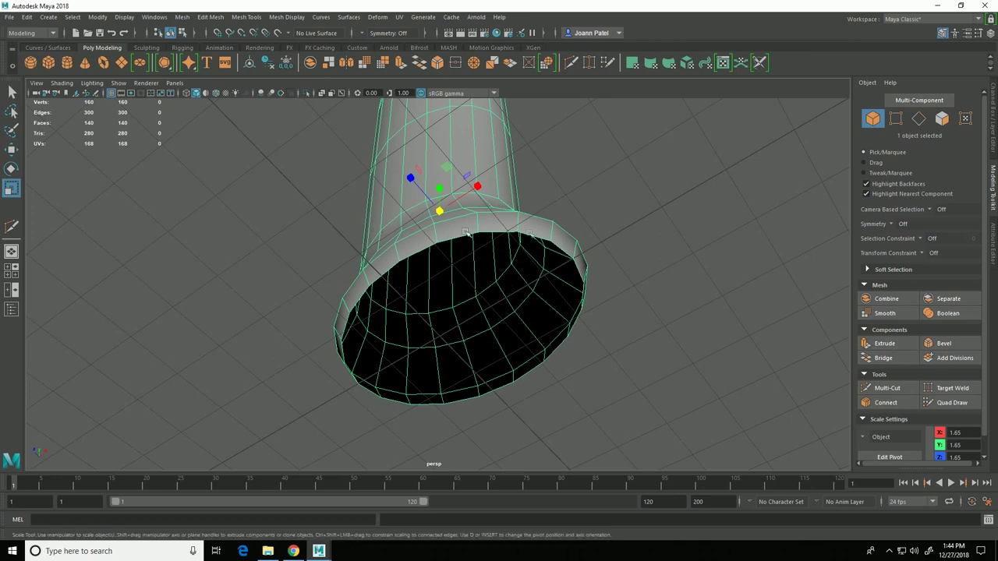
Select two opposite edges of the base's open rim and bridge them with 1 division across the middle of the hole
{"action": "left_click", "coordinate": [918, 118]}
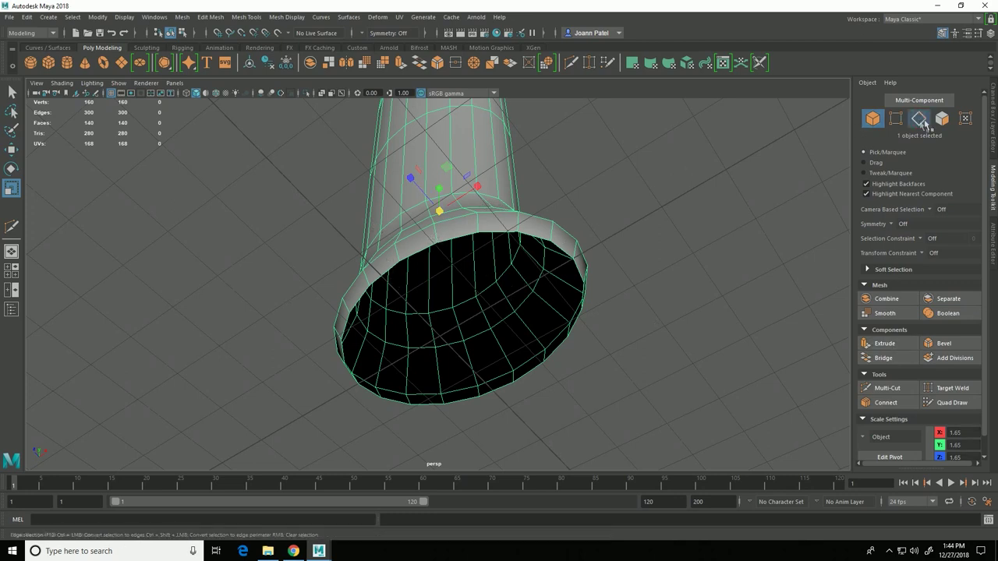
{"action": "left_click", "coordinate": [429, 255]}
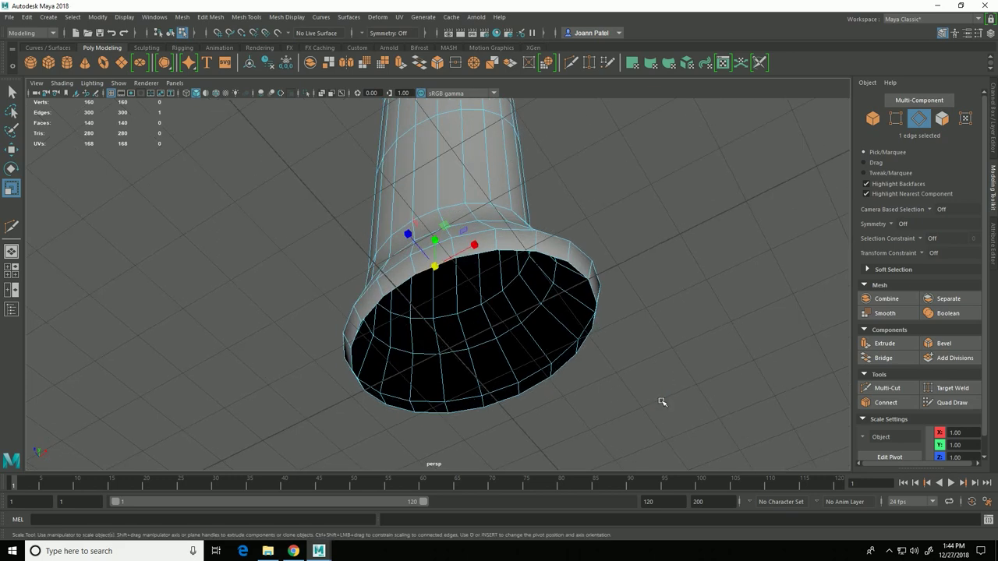
{"action": "key", "text": "q"}
{"action": "left_click_drag", "start_coordinate": [668, 414], "coordinate": [704, 430], "text": "alt"}
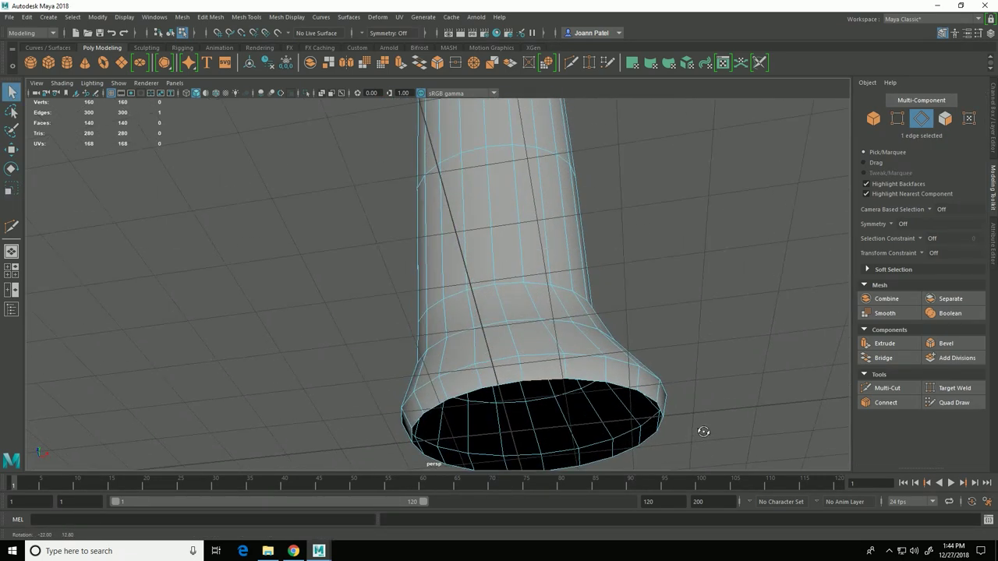
{"action": "left_click", "coordinate": [573, 469], "text": "shift"}
{"action": "middle_click_drag", "start_coordinate": [721, 431], "coordinate": [699, 361], "text": "alt"}
{"action": "left_click", "coordinate": [895, 361]}
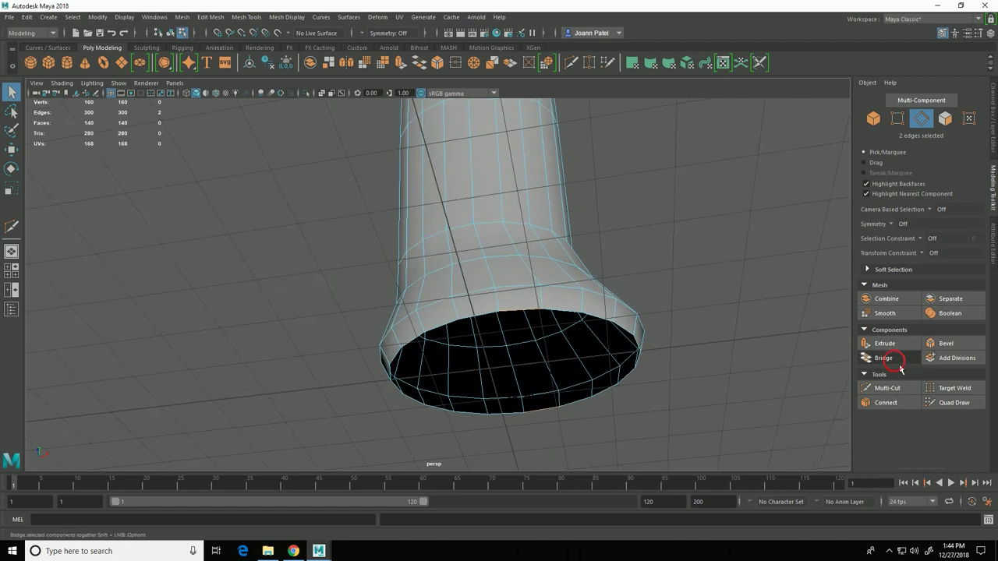
{"action": "left_click_drag", "start_coordinate": [670, 410], "coordinate": [562, 411], "text": "alt"}
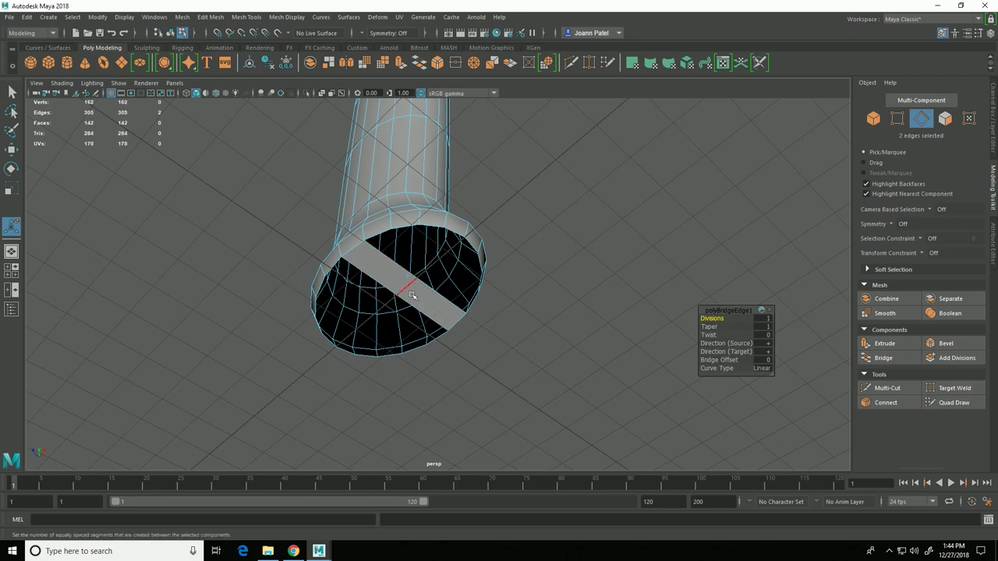
Bridge the next two pairs of opposite rim edges on one side of the central strip with 1 division
{"action": "left_click", "coordinate": [387, 242]}
{"action": "left_click_drag", "start_coordinate": [487, 309], "coordinate": [515, 374], "text": "alt"}
{"action": "left_click", "coordinate": [458, 288], "text": "shift"}
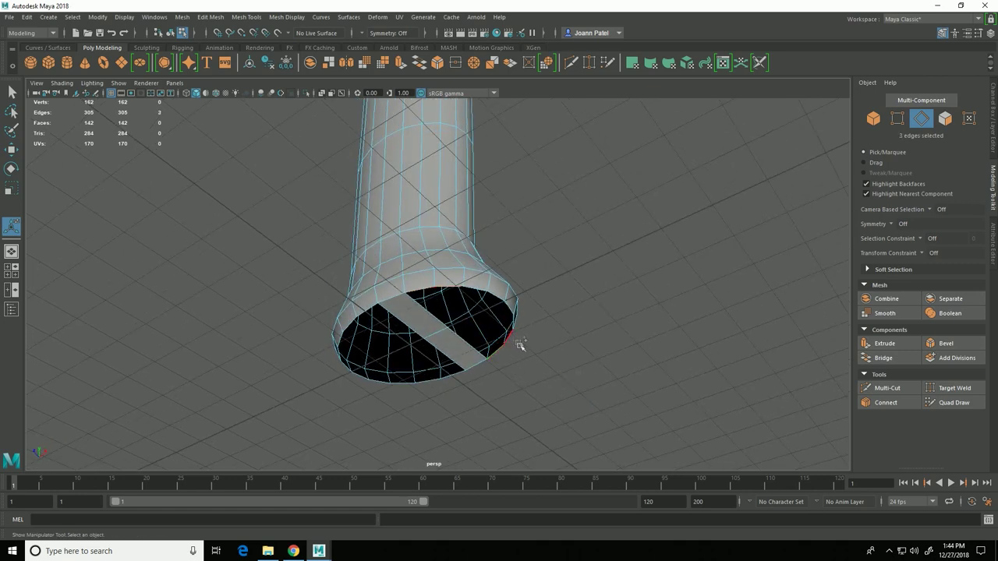
{"action": "left_click", "coordinate": [883, 358]}
{"action": "left_click_drag", "start_coordinate": [721, 327], "coordinate": [724, 328]}
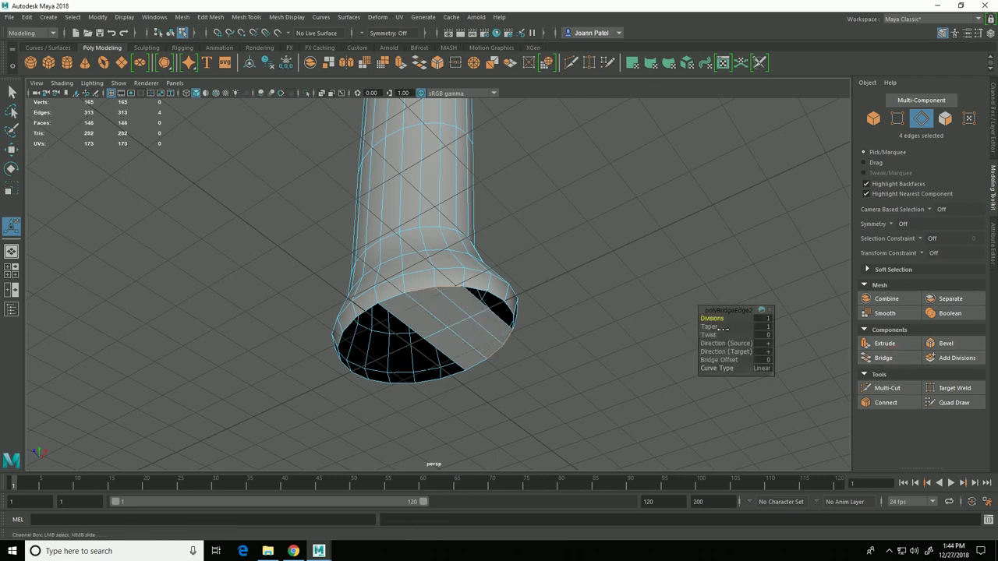
Bridge two pairs of opposite rim edges on the other side of the central strip, setting the divisions to 1
{"action": "left_click", "coordinate": [365, 316]}
{"action": "left_click", "coordinate": [461, 392], "text": "shift"}
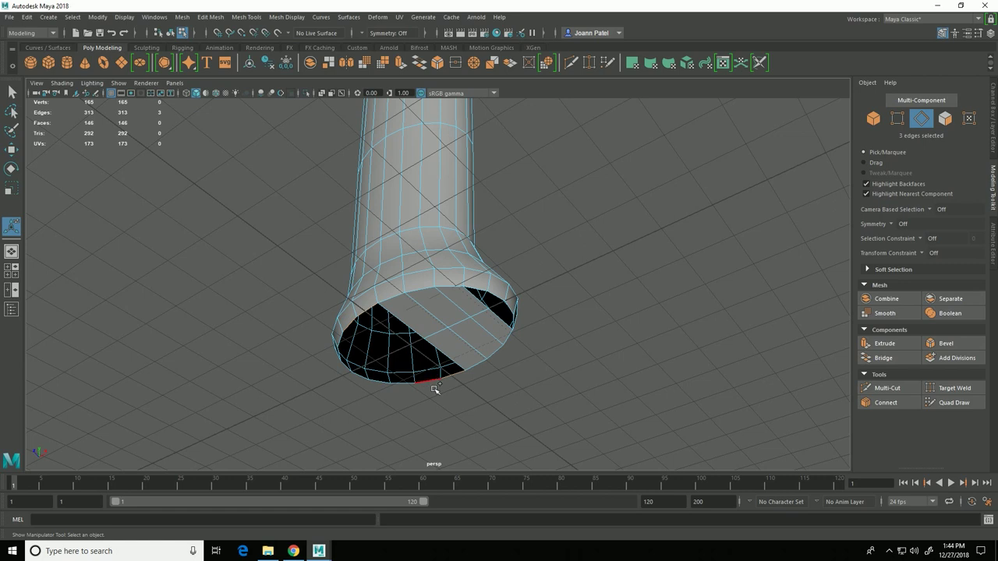
{"action": "left_click_drag", "start_coordinate": [513, 434], "coordinate": [584, 414], "text": "alt"}
{"action": "left_click", "coordinate": [883, 358]}
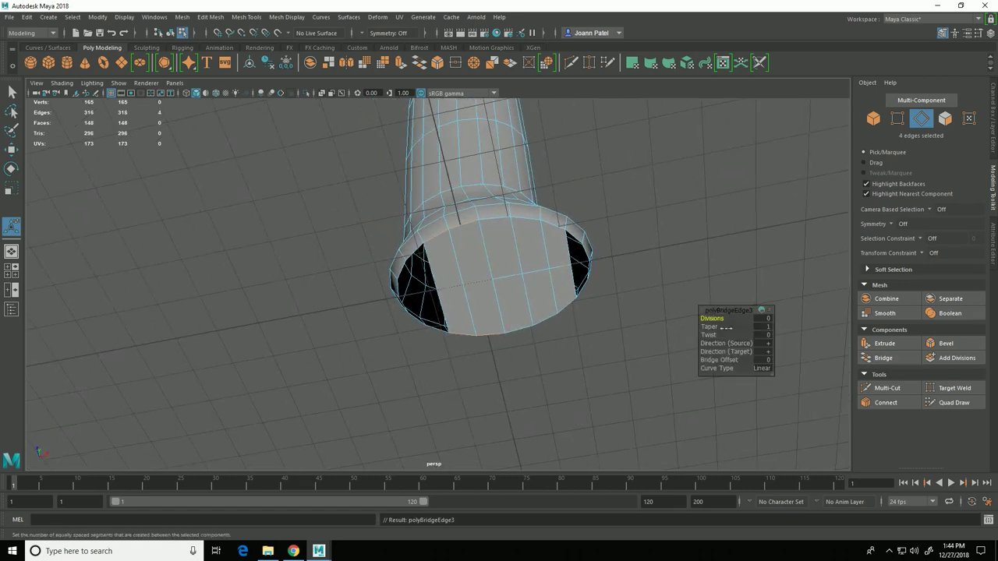
{"action": "left_click_drag", "start_coordinate": [522, 421], "coordinate": [501, 403], "text": "alt"}
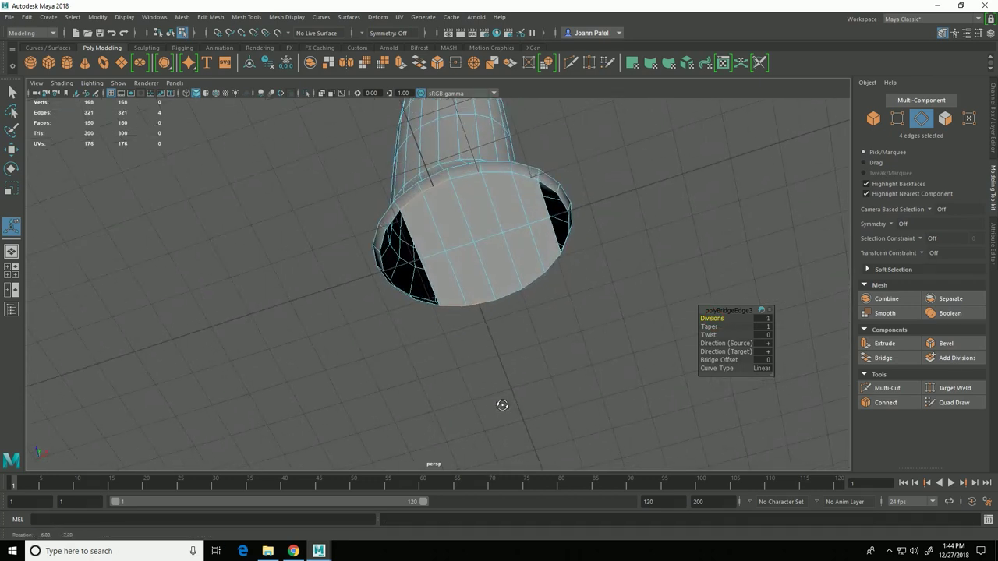
Bridge the next pair of opposite rim edges beside the filled area in the base's larger gap with 1 division
{"action": "left_click", "coordinate": [397, 235]}
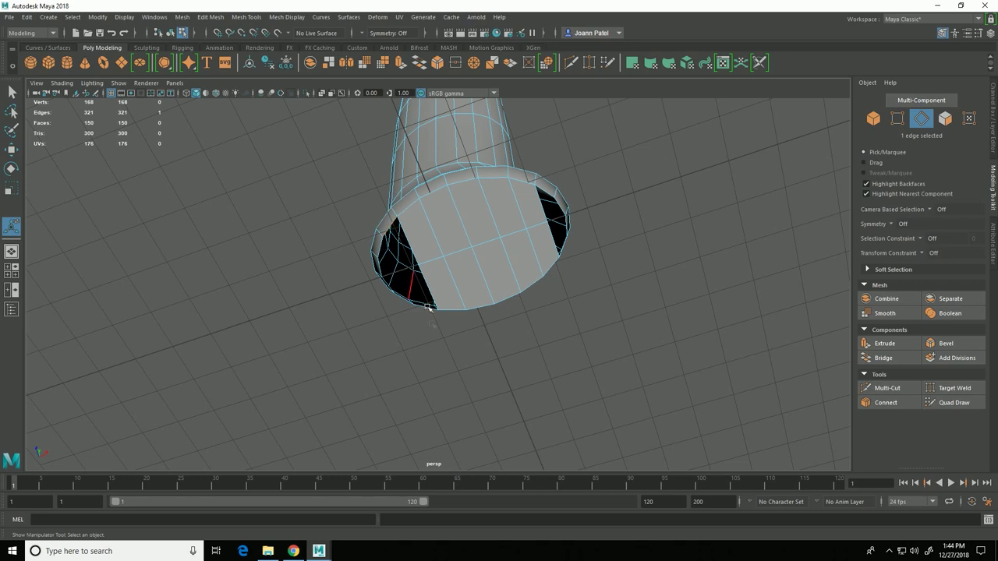
{"action": "left_click", "coordinate": [430, 315], "text": "shift"}
{"action": "left_click", "coordinate": [883, 358]}
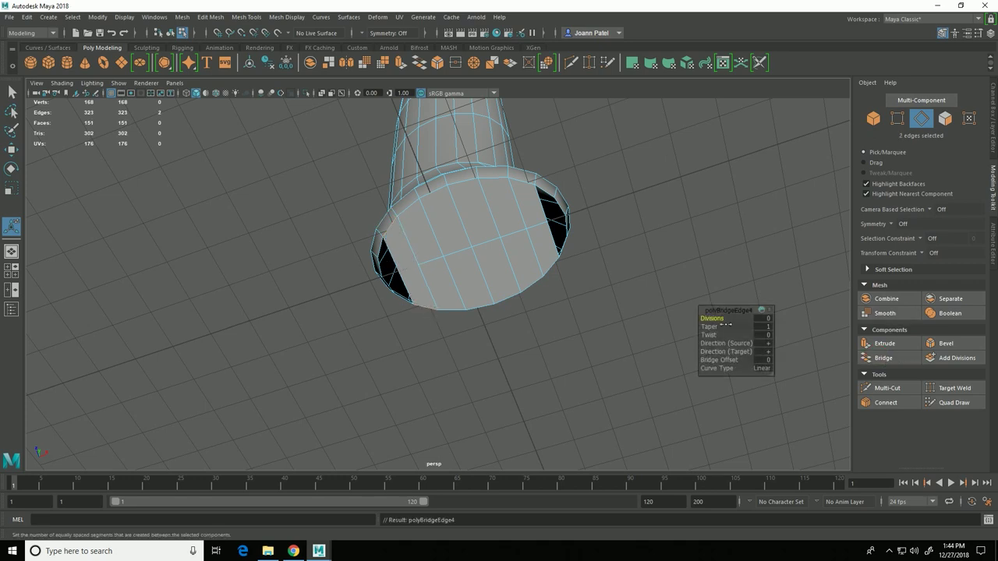
Bridge the open edges of both halves of the base's smaller end gap with 0 divisions to close it
{"action": "left_click", "coordinate": [555, 217]}
{"action": "left_click", "coordinate": [553, 216], "text": "shift"}
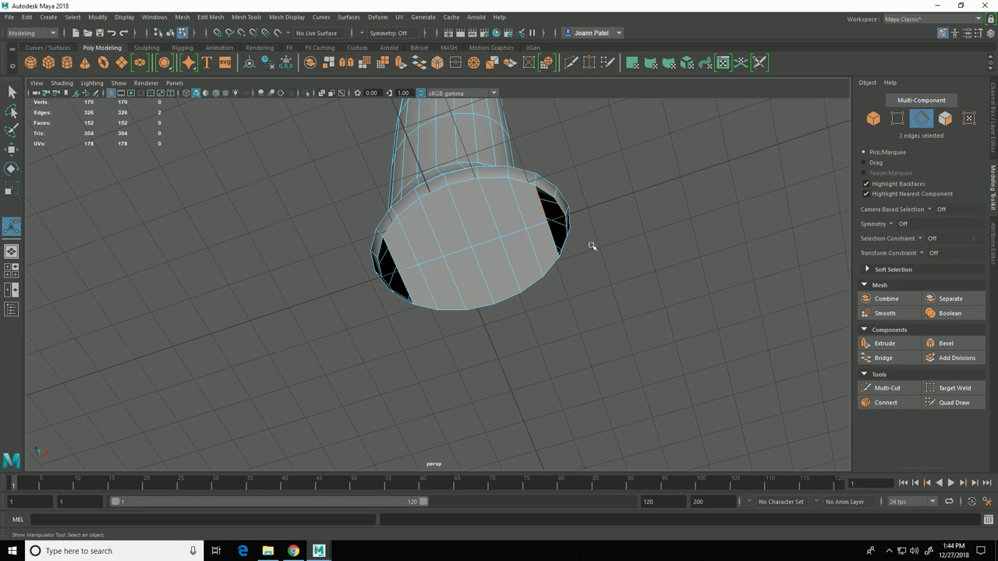
{"action": "left_click", "coordinate": [883, 358]}
{"action": "left_click", "coordinate": [563, 250]}
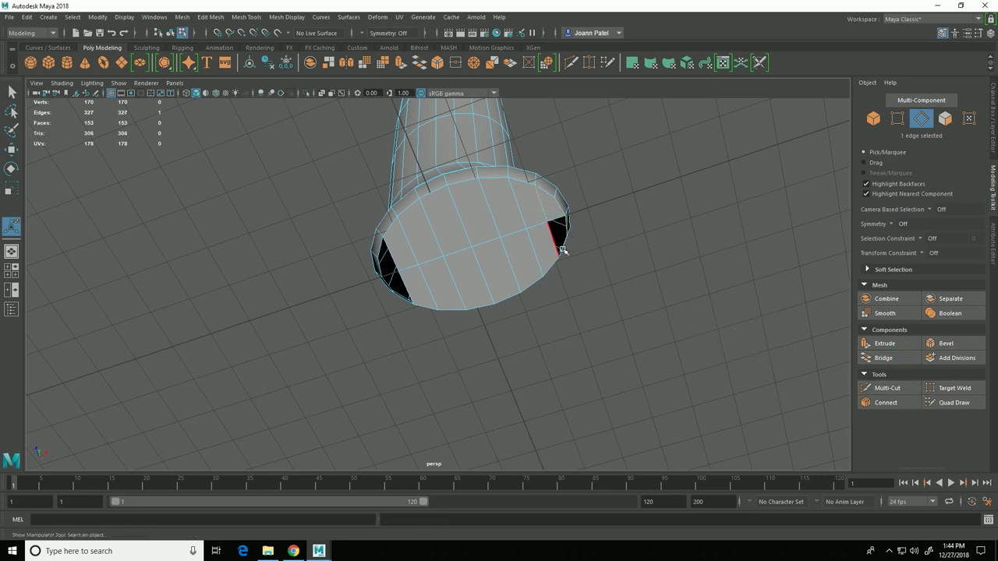
{"action": "left_click", "coordinate": [885, 358]}
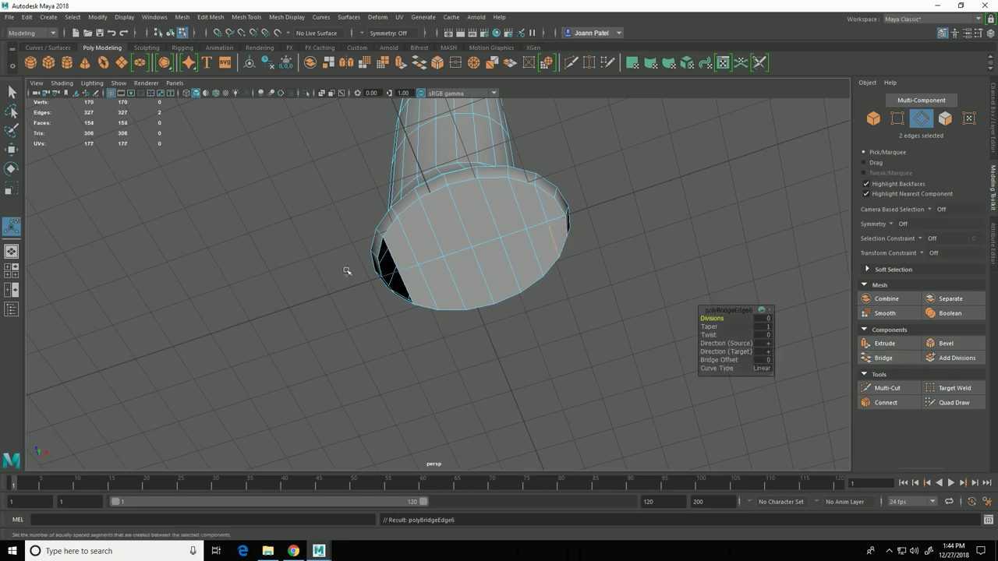
Close the last gap at the opposite end of the base by bridging each half's open edges with 0 divisions
{"action": "left_click", "coordinate": [402, 269]}
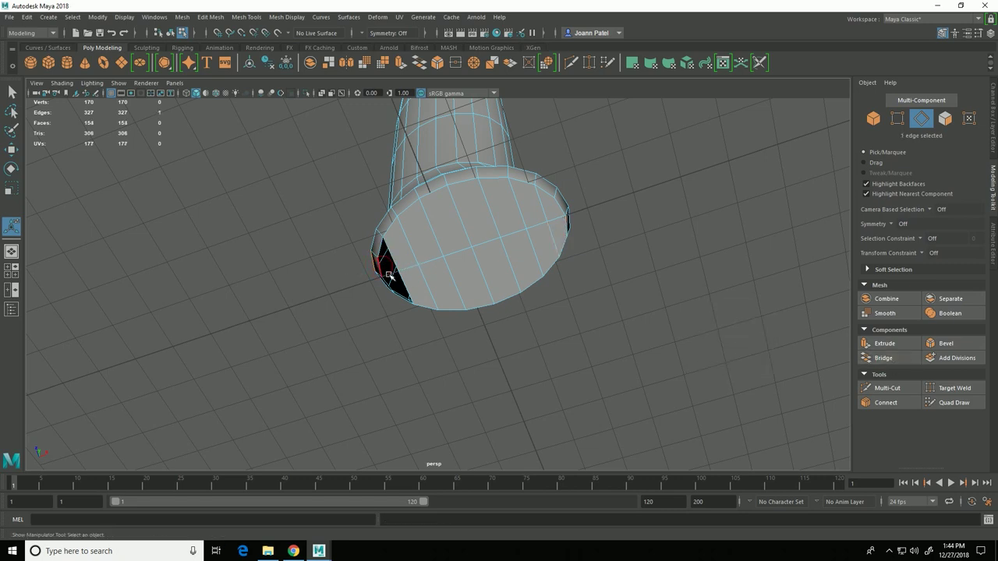
{"action": "left_click", "coordinate": [420, 294], "text": "shift"}
{"action": "key", "text": "g"}
{"action": "left_click_drag", "start_coordinate": [510, 403], "coordinate": [517, 374], "text": "alt"}
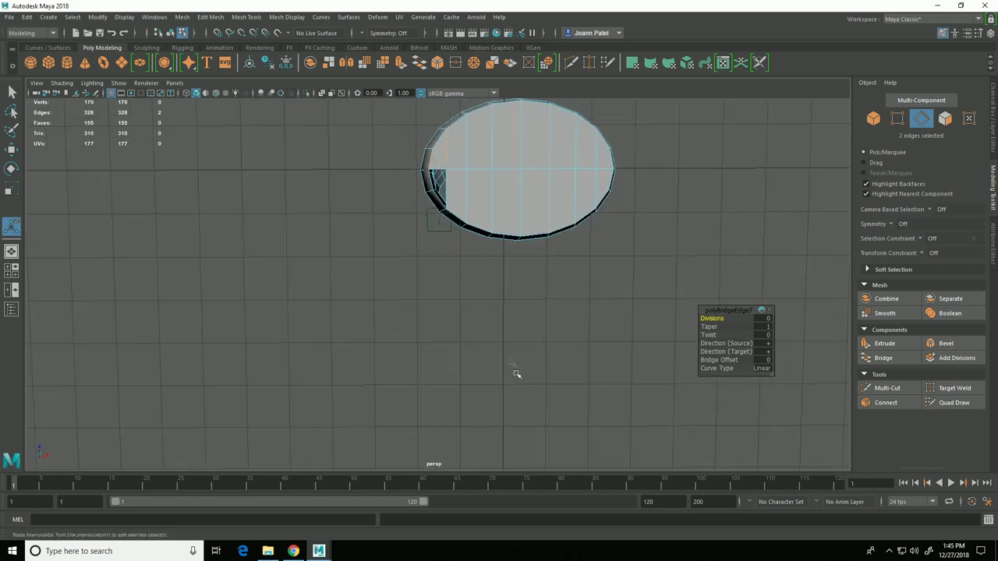
{"action": "middle_click_drag", "start_coordinate": [517, 374], "coordinate": [498, 414], "text": "alt"}
{"action": "scroll", "coordinate": [499, 414], "scroll_direction": "up", "scroll_amount": 3}
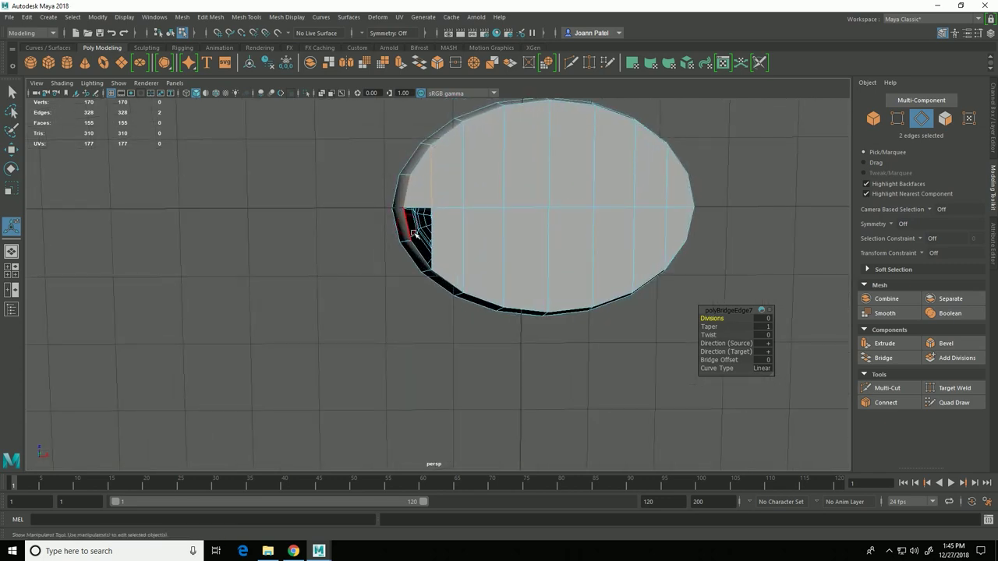
{"action": "left_click", "coordinate": [442, 254]}
{"action": "left_click", "coordinate": [442, 242], "text": "shift"}
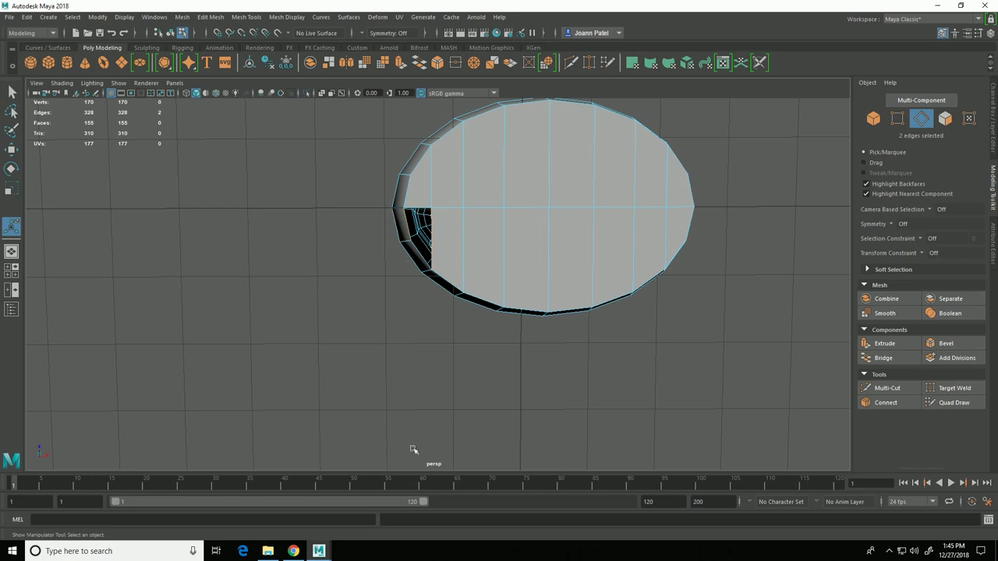
{"action": "key", "text": "g"}
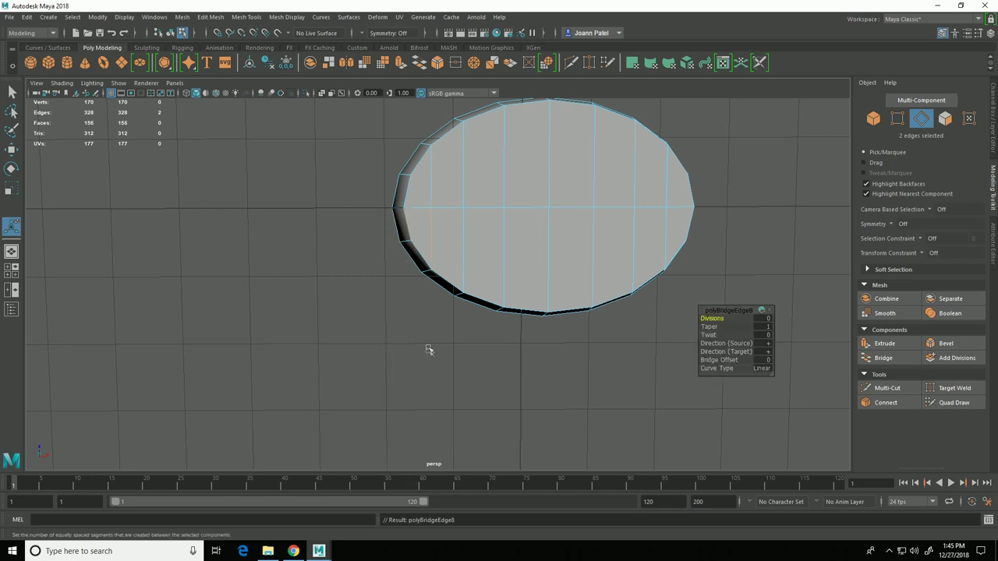
Inspect the closed base and the lower handle from several angles, viewing the mesh as an unselected object
{"action": "left_click_drag", "start_coordinate": [428, 350], "coordinate": [470, 358], "text": "alt"}
{"action": "scroll", "coordinate": [632, 299], "scroll_direction": "down", "scroll_amount": 3}
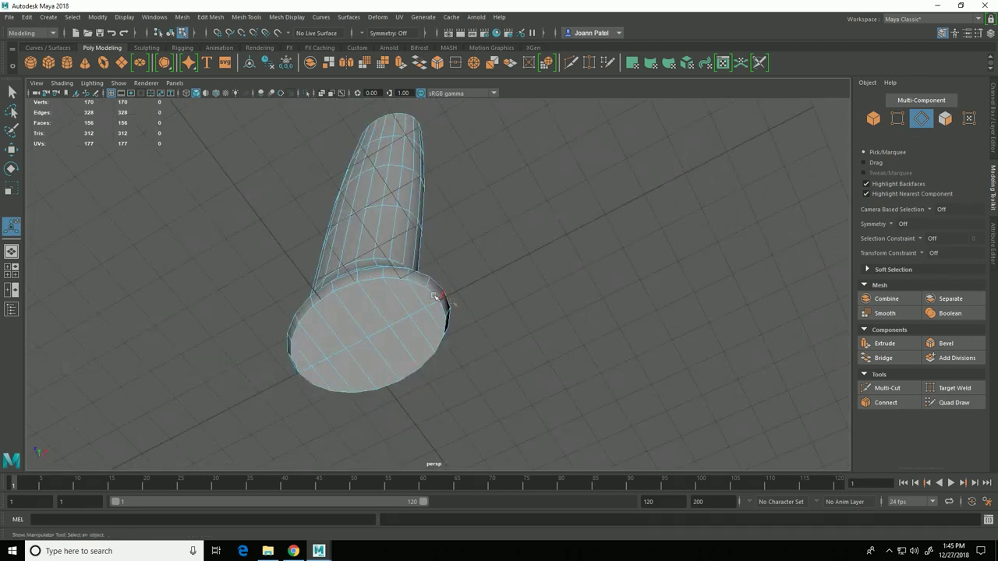
{"action": "left_click_drag", "start_coordinate": [552, 383], "coordinate": [431, 389], "text": "alt"}
{"action": "right_click_drag", "start_coordinate": [431, 388], "coordinate": [468, 390], "text": "alt"}
{"action": "left_click_drag", "start_coordinate": [468, 390], "coordinate": [561, 421], "text": "alt"}
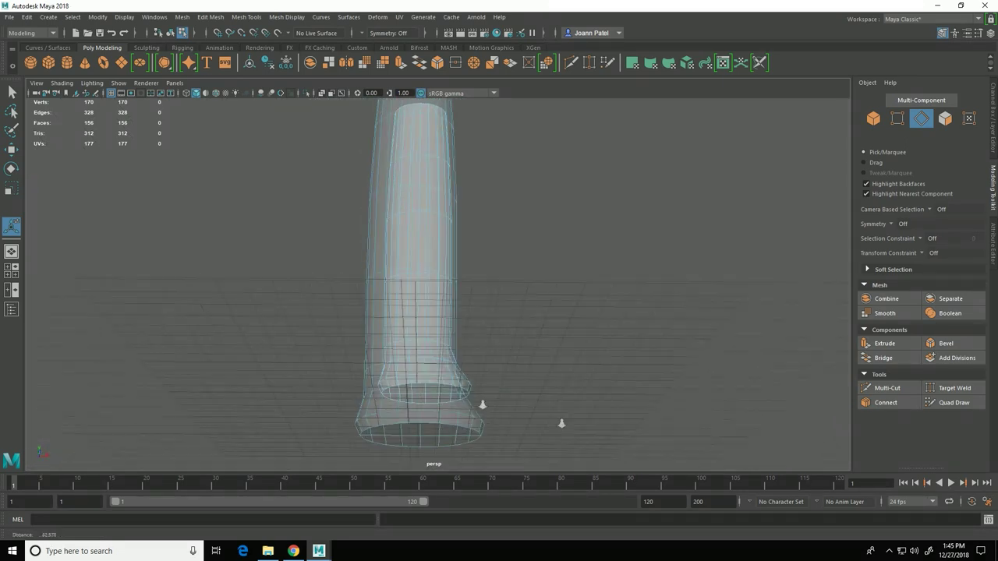
{"action": "middle_click_drag", "start_coordinate": [561, 421], "coordinate": [565, 365], "text": "alt"}
{"action": "left_click_drag", "start_coordinate": [565, 364], "coordinate": [582, 436], "text": "alt"}
{"action": "left_click", "coordinate": [873, 118]}
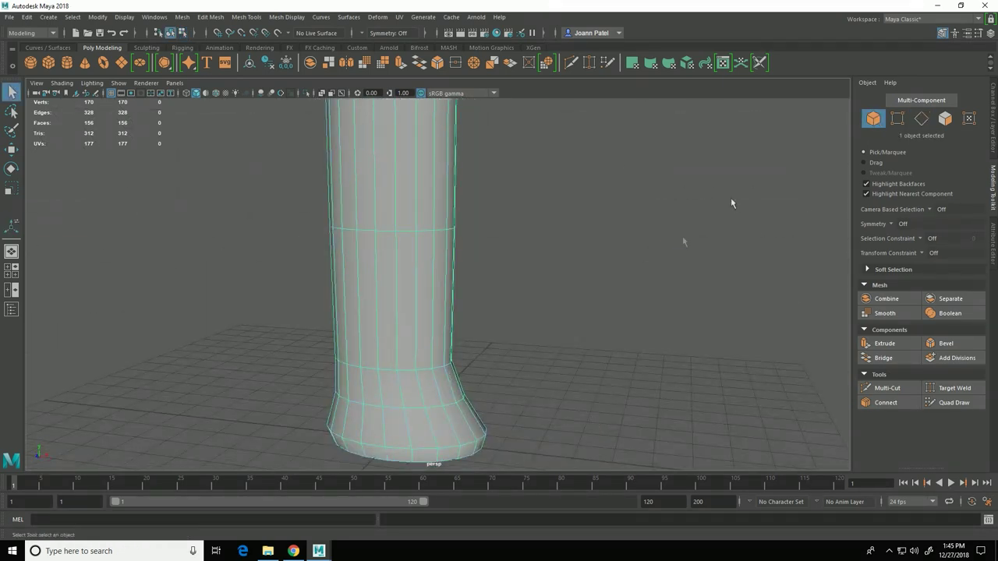
{"action": "left_click", "coordinate": [683, 241]}
{"action": "left_click_drag", "start_coordinate": [581, 362], "coordinate": [437, 373], "text": "alt"}
{"action": "scroll", "coordinate": [473, 374], "scroll_direction": "up", "scroll_amount": 5}
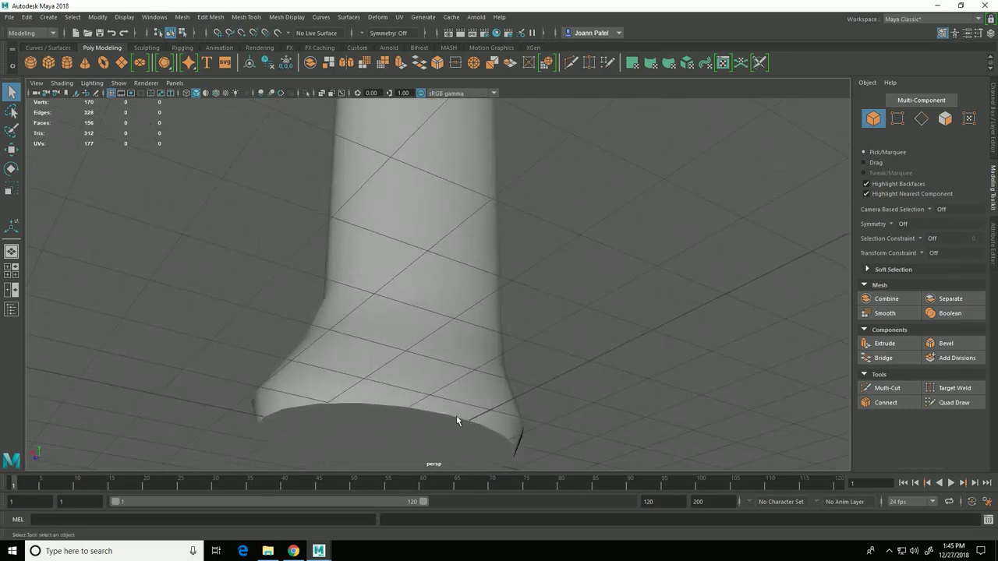
Examine the flared base's hard edges and silhouette from low angles, with and without its wireframe
{"action": "right_click_drag", "start_coordinate": [472, 251], "coordinate": [461, 229]}
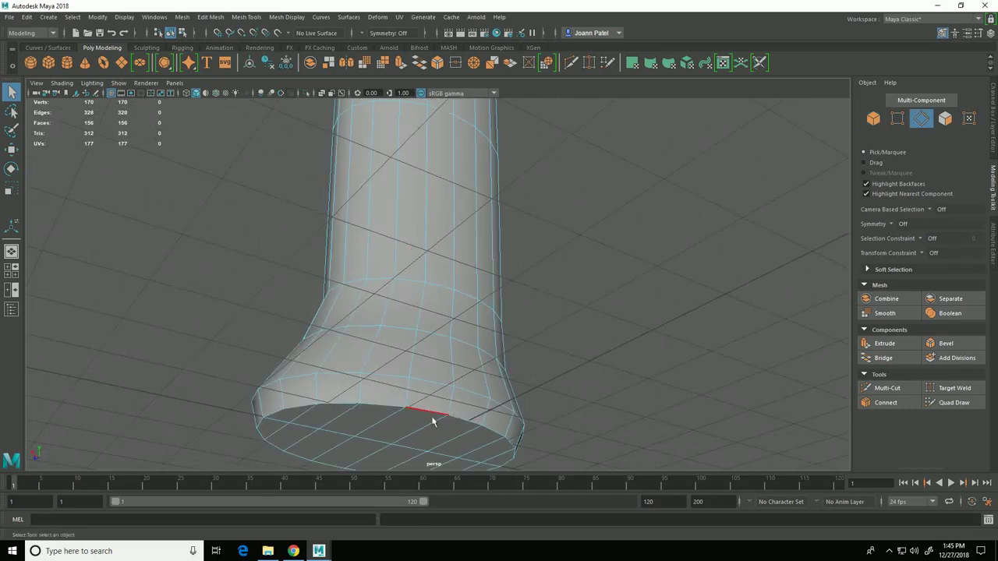
{"action": "left_click", "coordinate": [433, 419]}
{"action": "left_click", "coordinate": [874, 120]}
{"action": "scroll", "coordinate": [697, 388], "scroll_direction": "down", "scroll_amount": 2}
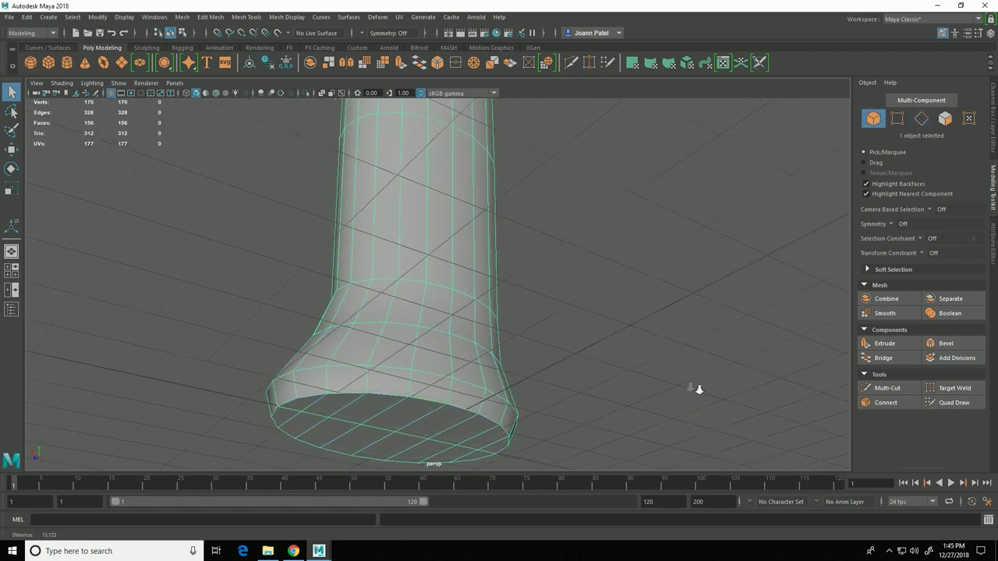
{"action": "left_click", "coordinate": [697, 387]}
{"action": "left_click_drag", "start_coordinate": [479, 436], "coordinate": [431, 413], "text": "alt"}
{"action": "left_click_drag", "start_coordinate": [645, 443], "coordinate": [445, 383], "text": "alt"}
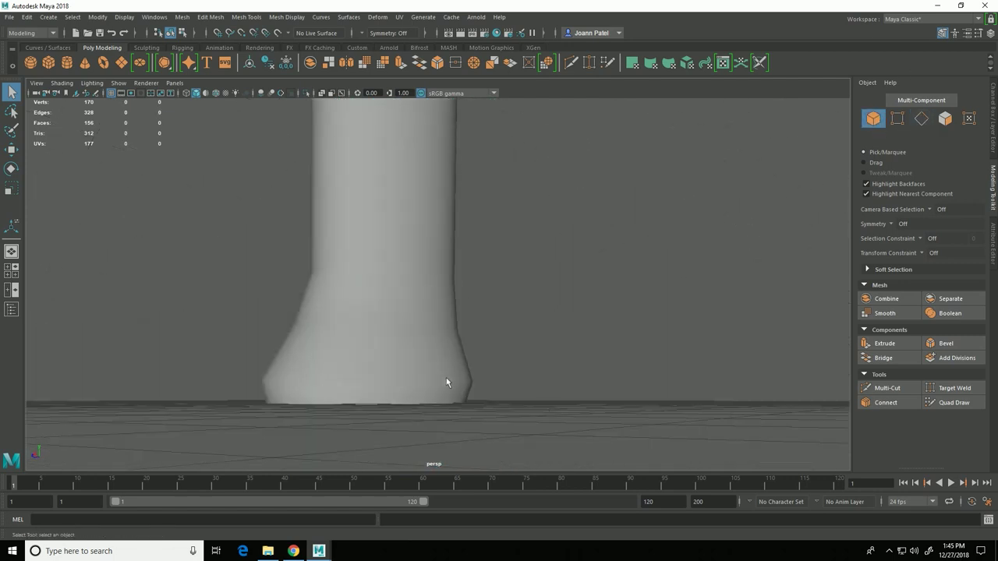
{"action": "left_click", "coordinate": [458, 385]}
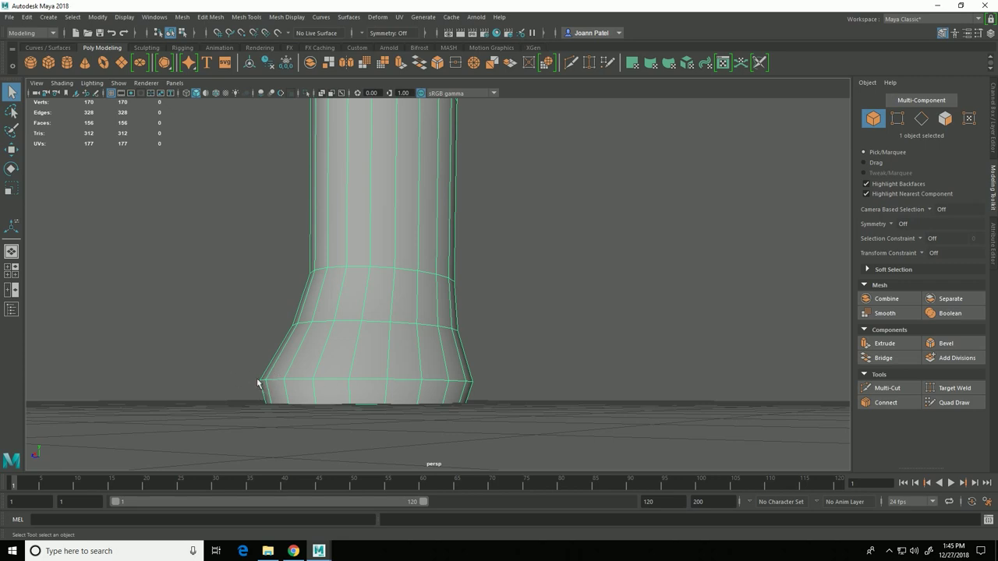
{"action": "left_click_drag", "start_coordinate": [398, 428], "coordinate": [421, 433], "text": "alt"}
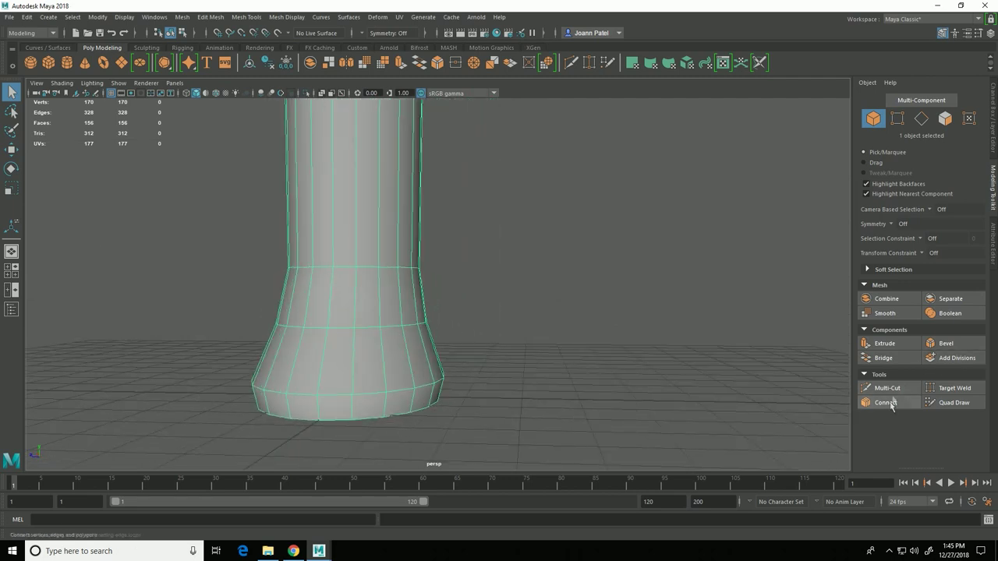
Bevel the edge loop around the widest part of the handle's base with a fraction of 0.1 and 2 segments
{"action": "left_click", "coordinate": [922, 119]}
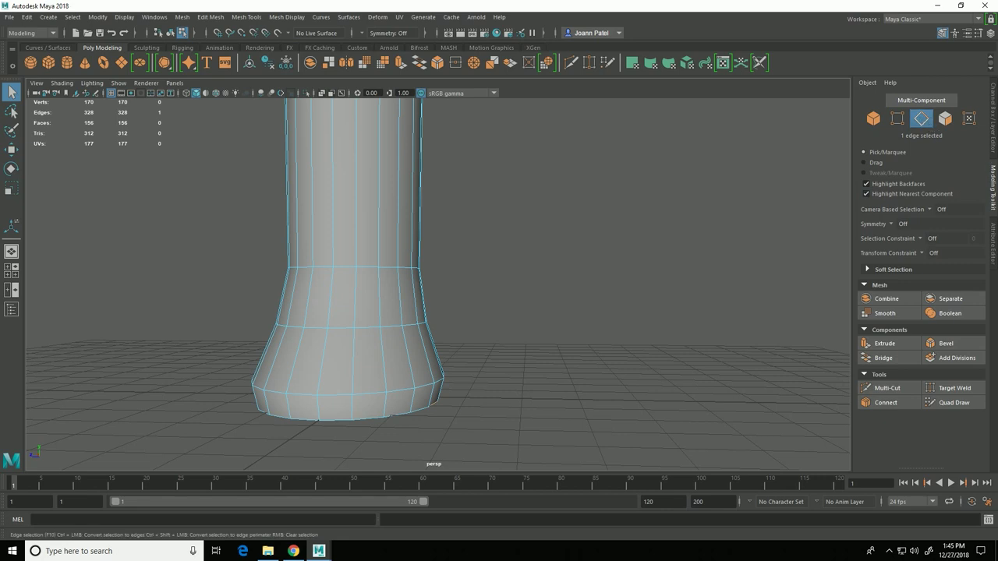
{"action": "left_click_drag", "start_coordinate": [623, 421], "coordinate": [573, 410], "text": "alt"}
{"action": "left_click", "coordinate": [393, 395]}
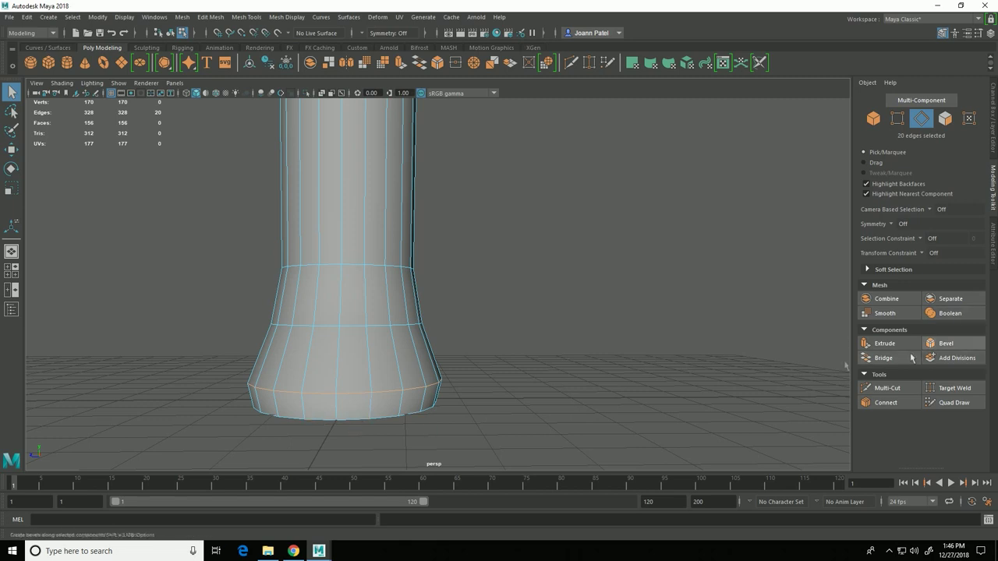
{"action": "left_click", "coordinate": [959, 343]}
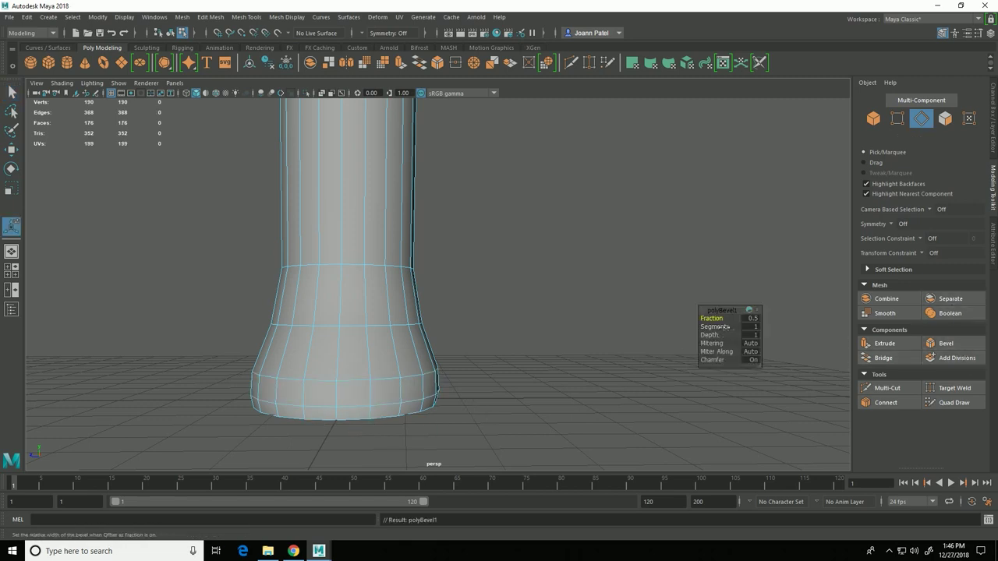
{"action": "middle_click_drag", "start_coordinate": [725, 326], "coordinate": [717, 326]}
{"action": "left_click", "coordinate": [717, 327]}
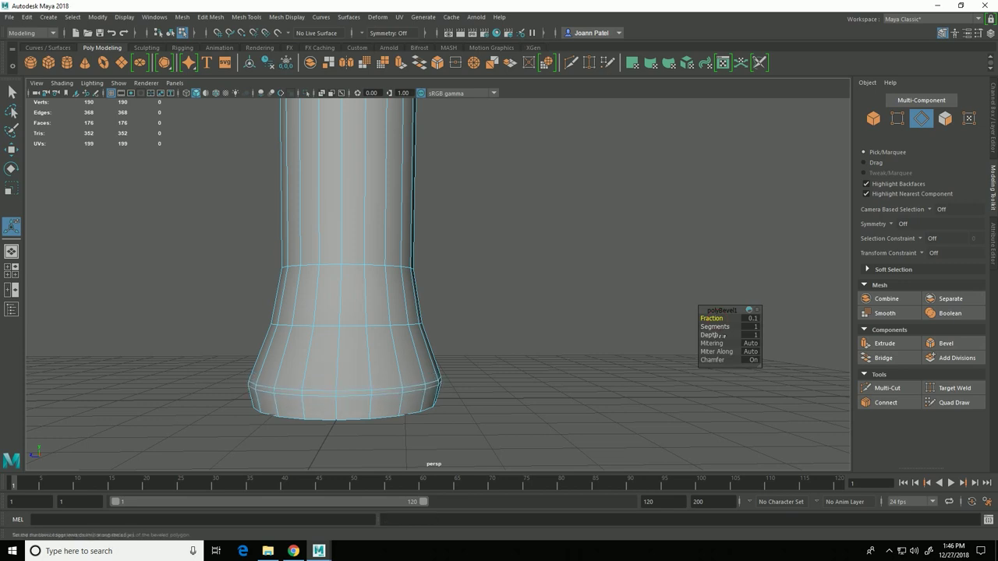
Select every edge around the base's bottom rim and bevel the loop with a fraction of 0.2 and 3 segments
{"action": "left_click_drag", "start_coordinate": [624, 409], "coordinate": [538, 401], "text": "alt"}
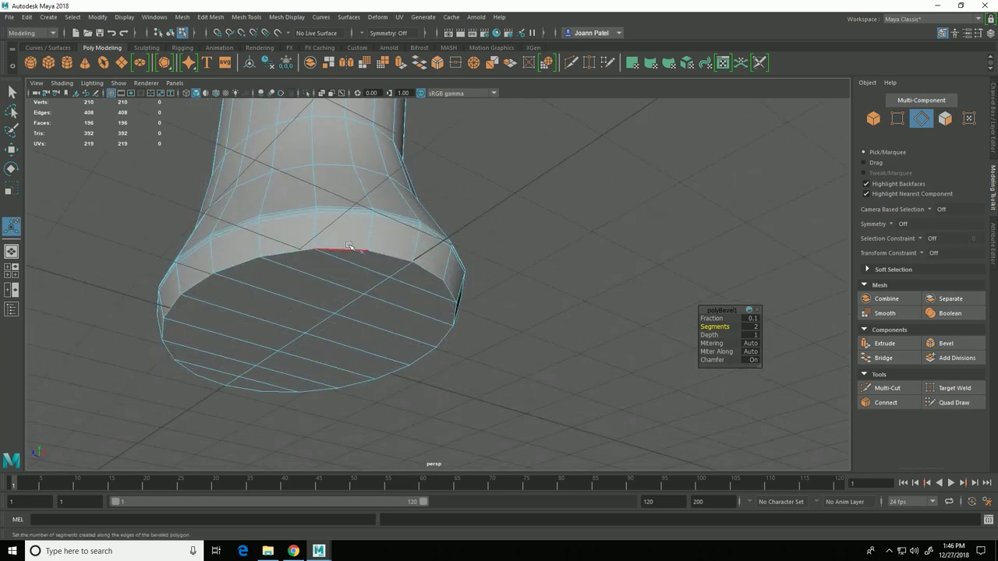
{"action": "double_click", "coordinate": [353, 261]}
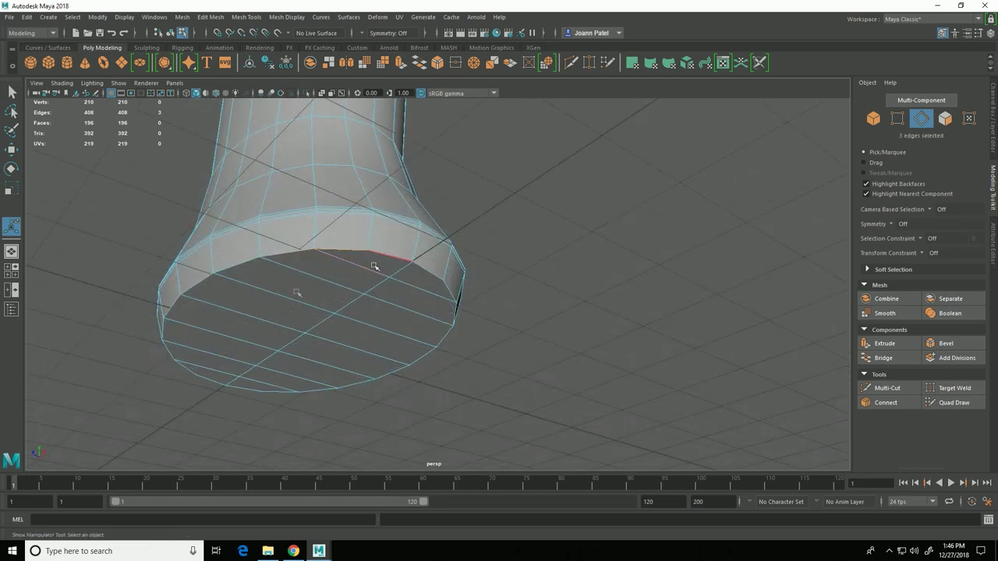
{"action": "left_click", "coordinate": [180, 311], "text": "shift"}
{"action": "left_click_drag", "start_coordinate": [180, 311], "coordinate": [307, 185], "text": "alt"}
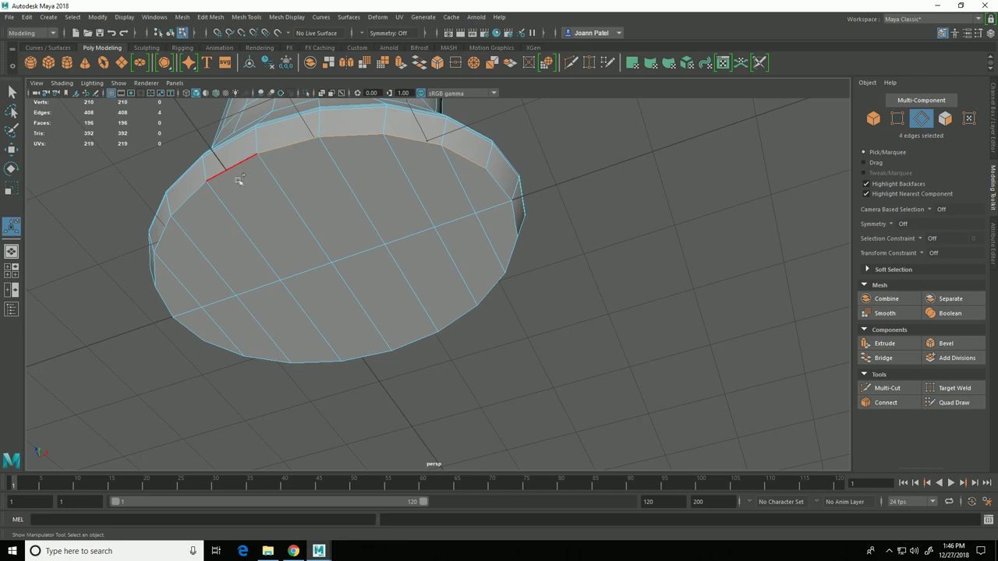
{"action": "left_click", "coordinate": [183, 218], "text": "shift"}
{"action": "left_click", "coordinate": [173, 240], "text": "shift"}
{"action": "left_click", "coordinate": [166, 300], "text": "shift"}
{"action": "left_click", "coordinate": [428, 339], "text": "shift"}
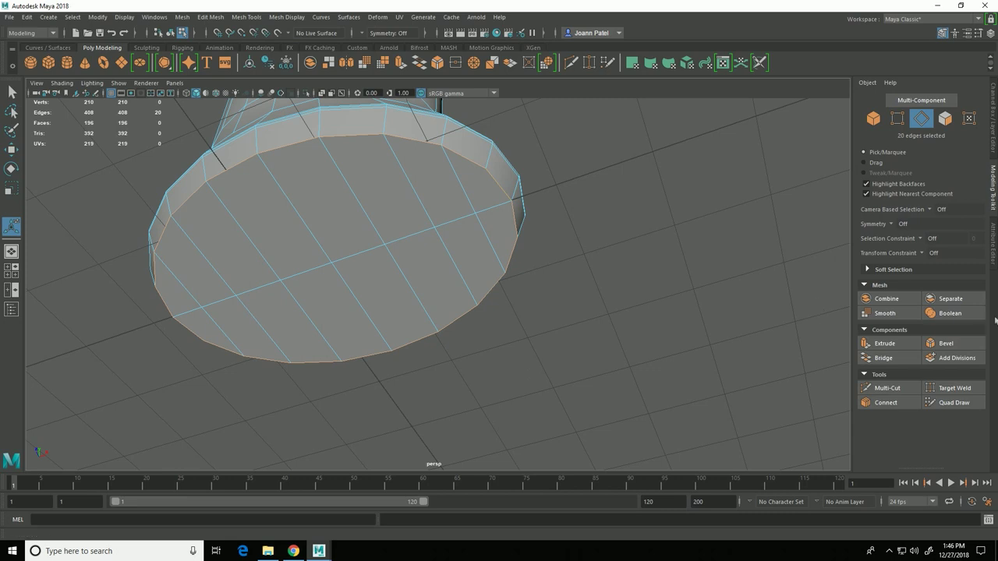
{"action": "left_click", "coordinate": [961, 350]}
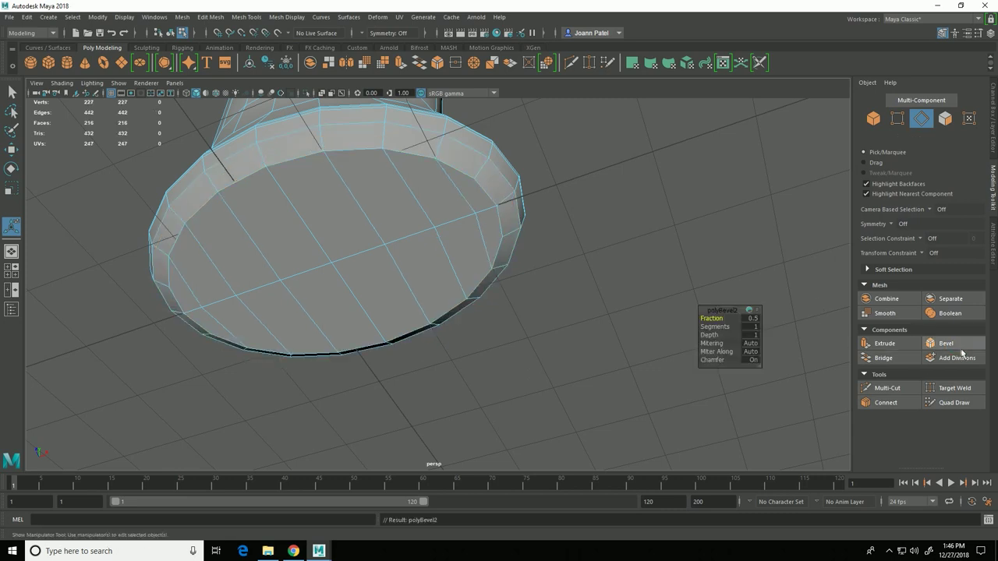
{"action": "left_click_drag", "start_coordinate": [717, 320], "coordinate": [734, 328]}
Check the bevelled base as an object, then insert an edge loop around the middle of its lowest band and select that loop
{"action": "left_click_drag", "start_coordinate": [553, 338], "coordinate": [608, 366], "text": "alt"}
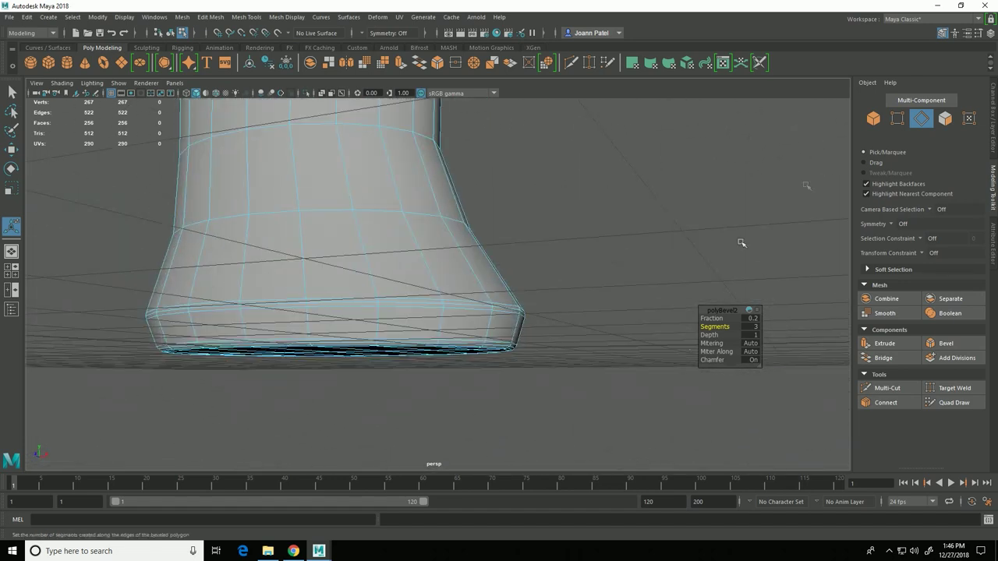
{"action": "left_click", "coordinate": [874, 119]}
{"action": "left_click", "coordinate": [694, 233]}
{"action": "left_click_drag", "start_coordinate": [694, 232], "coordinate": [601, 336], "text": "alt"}
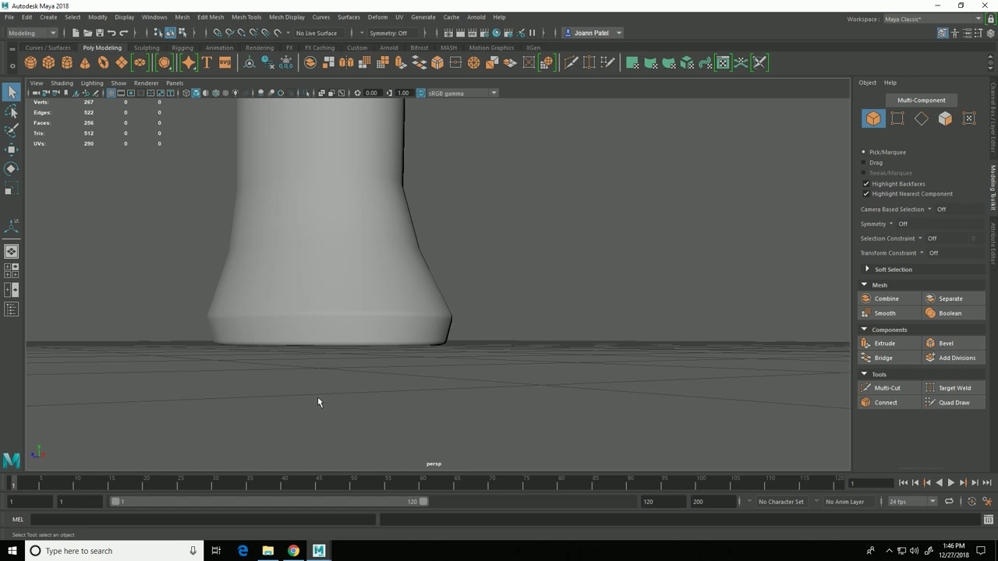
{"action": "left_click_drag", "start_coordinate": [452, 422], "coordinate": [421, 414], "text": "alt"}
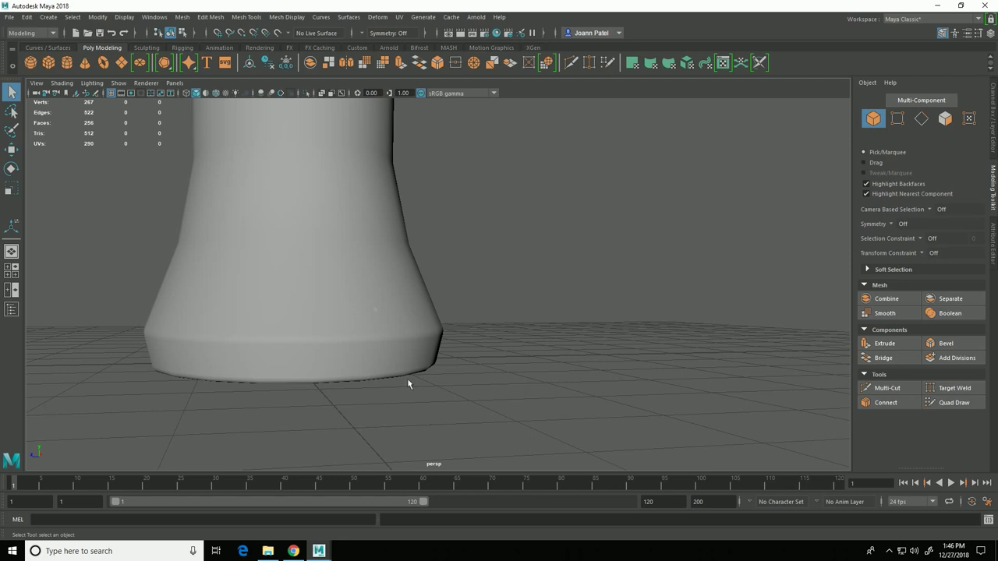
{"action": "left_click", "coordinate": [326, 368]}
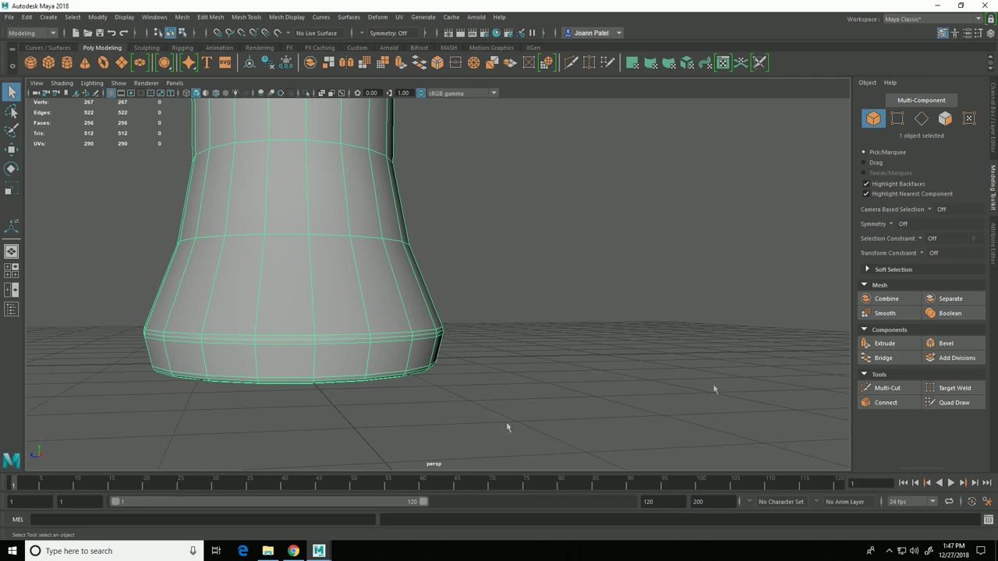
{"action": "left_click", "coordinate": [881, 387]}
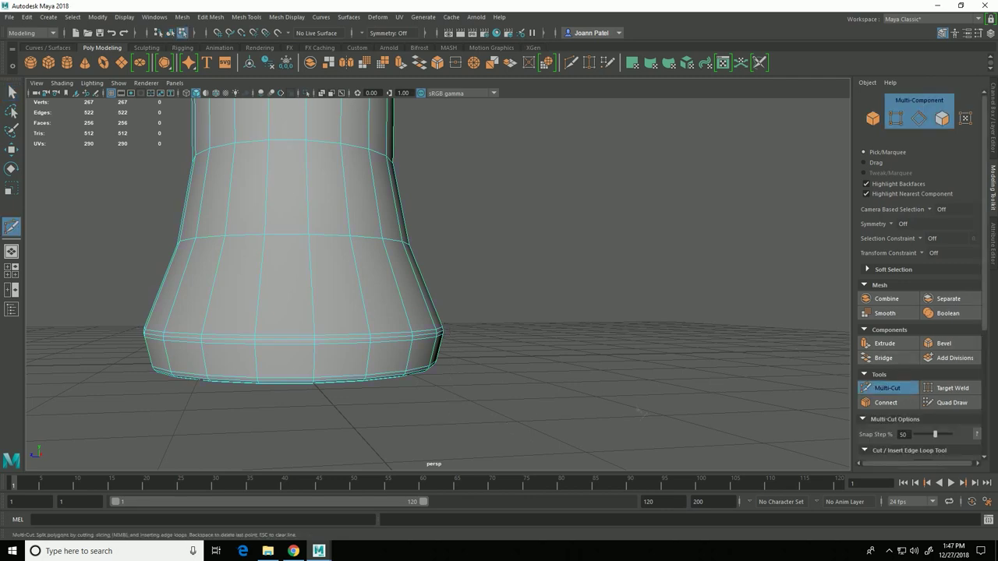
{"action": "left_click", "coordinate": [374, 367], "text": "ctrl"}
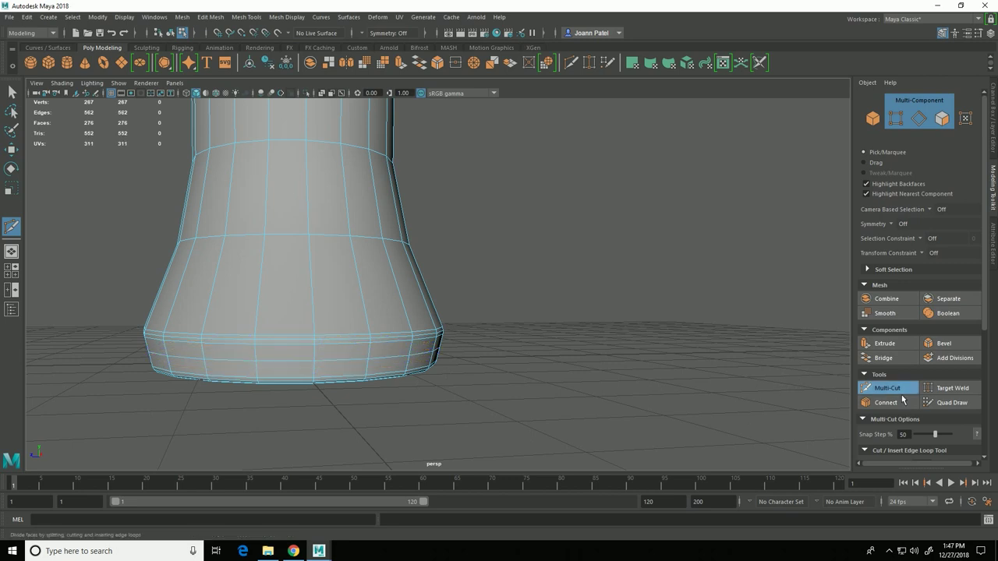
{"action": "key", "text": "q"}
{"action": "double_click", "coordinate": [402, 358]}
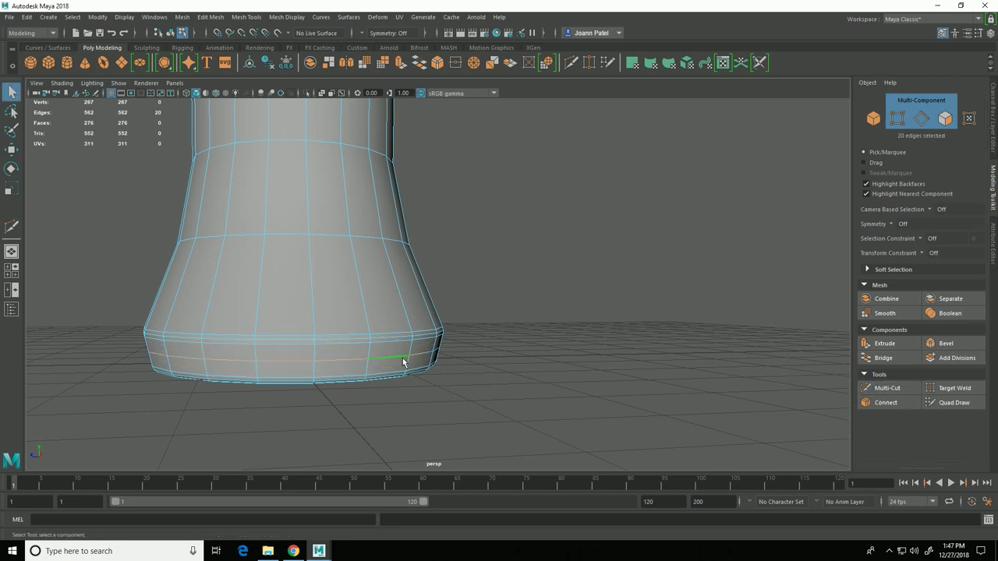
Scale the selected edge loop slightly outward to round the lowest band of the handle's base, and clear the selection
{"action": "key", "text": "r"}
{"action": "left_click_drag", "start_coordinate": [303, 402], "coordinate": [318, 410], "text": "alt"}
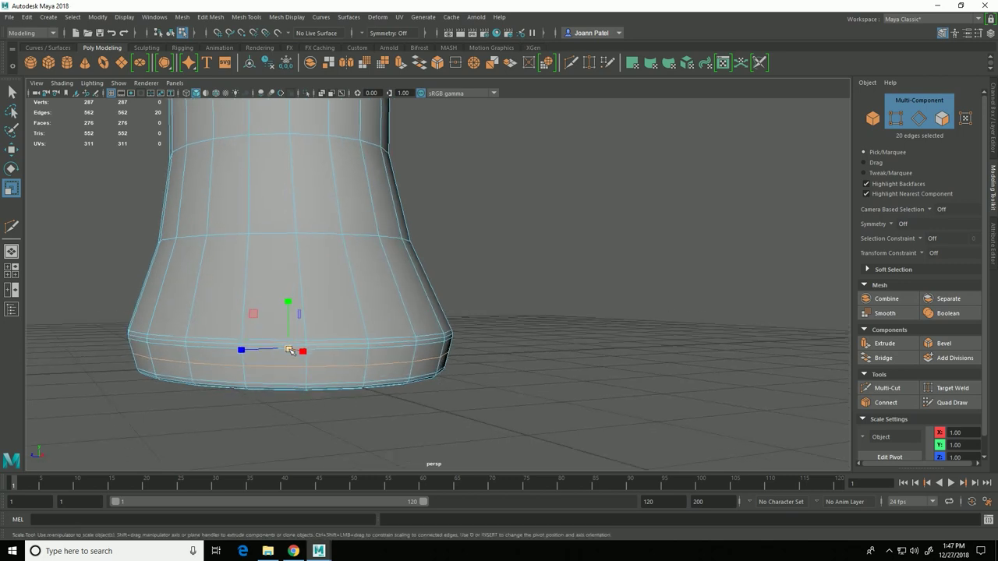
{"action": "left_click_drag", "start_coordinate": [289, 349], "coordinate": [299, 355]}
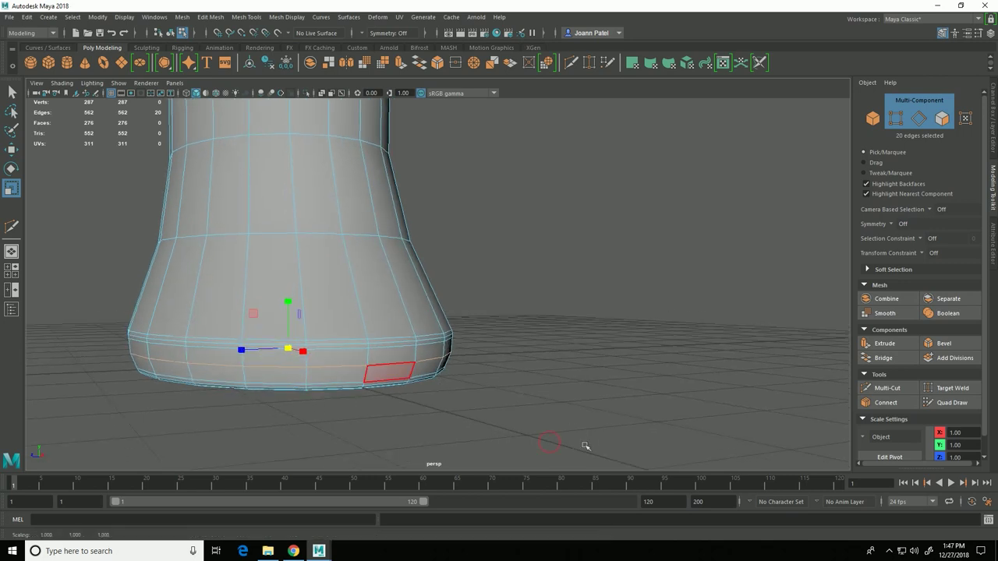
{"action": "left_click_drag", "start_coordinate": [586, 445], "coordinate": [590, 423], "text": "alt"}
{"action": "left_click", "coordinate": [699, 404]}
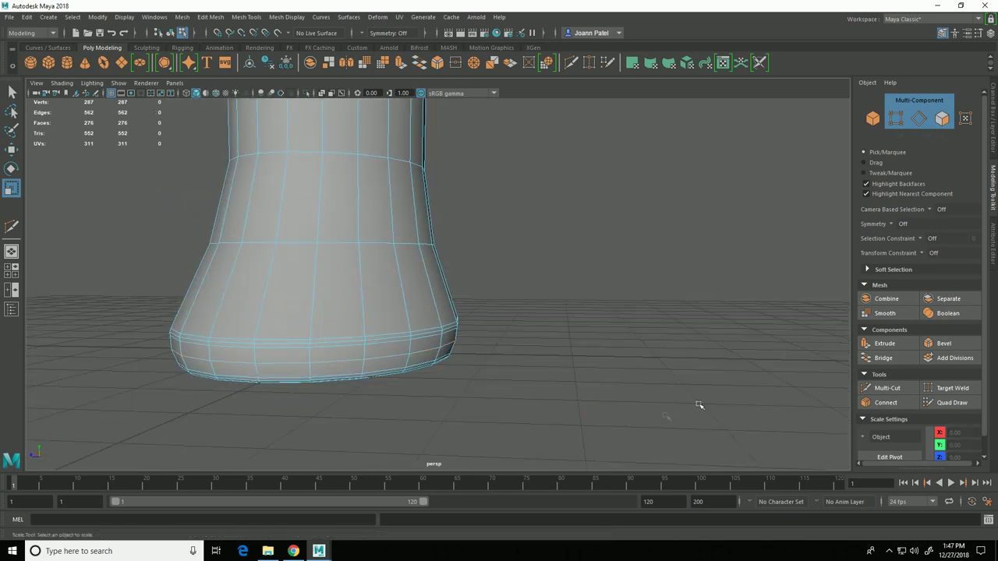
Return to object mode and examine the whole handle's shape from several angles, first shaded and then selected with its wireframe
{"action": "left_click", "coordinate": [872, 119]}
{"action": "right_click_drag", "start_coordinate": [632, 410], "coordinate": [446, 394], "text": "alt"}
{"action": "left_click", "coordinate": [531, 404]}
{"action": "left_click_drag", "start_coordinate": [445, 394], "coordinate": [526, 424], "text": "alt"}
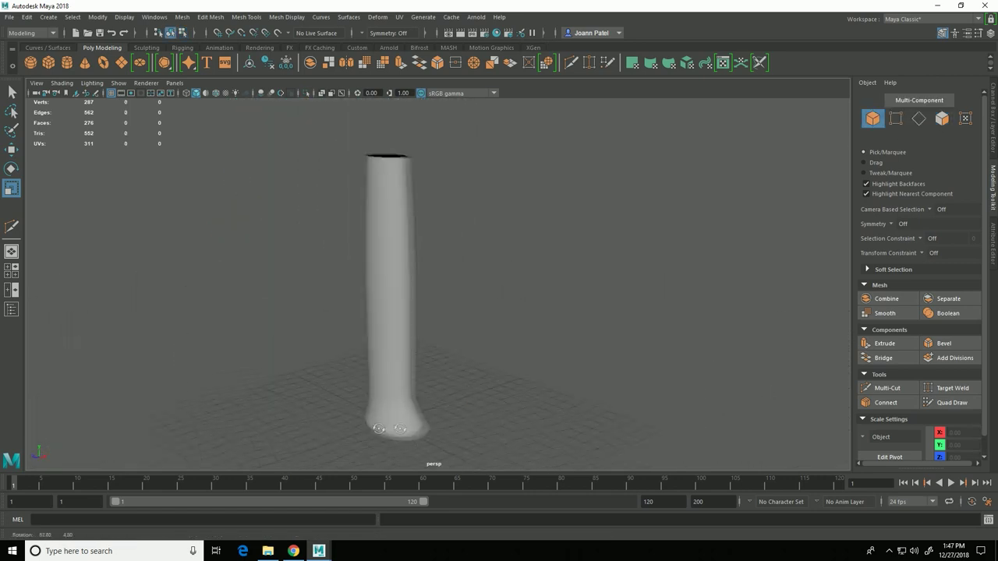
{"action": "left_click", "coordinate": [374, 339]}
{"action": "left_click_drag", "start_coordinate": [341, 390], "coordinate": [414, 367], "text": "alt"}
{"action": "middle_click_drag", "start_coordinate": [540, 396], "coordinate": [560, 385], "text": "alt"}
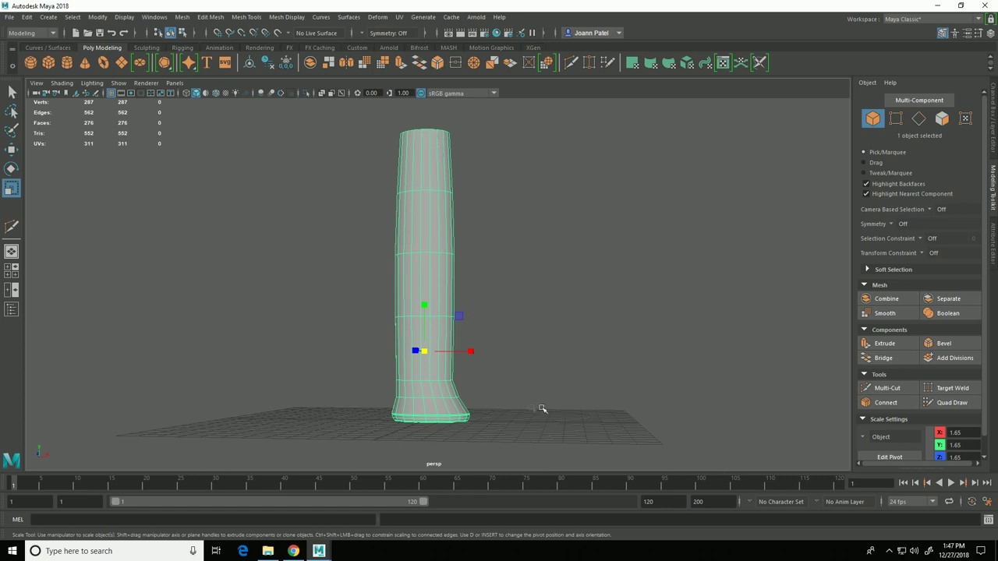
Show all four views and frame the wooden shaft above the grip in the hammer's side-profile reference
{"action": "key", "text": "space"}
{"action": "middle_click_drag", "start_coordinate": [348, 373], "coordinate": [379, 467], "text": "alt"}
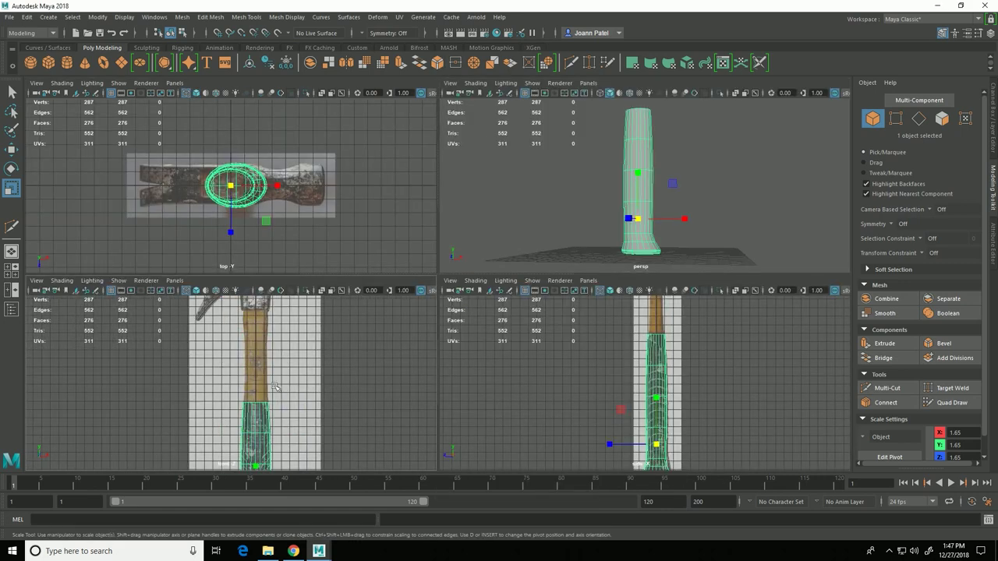